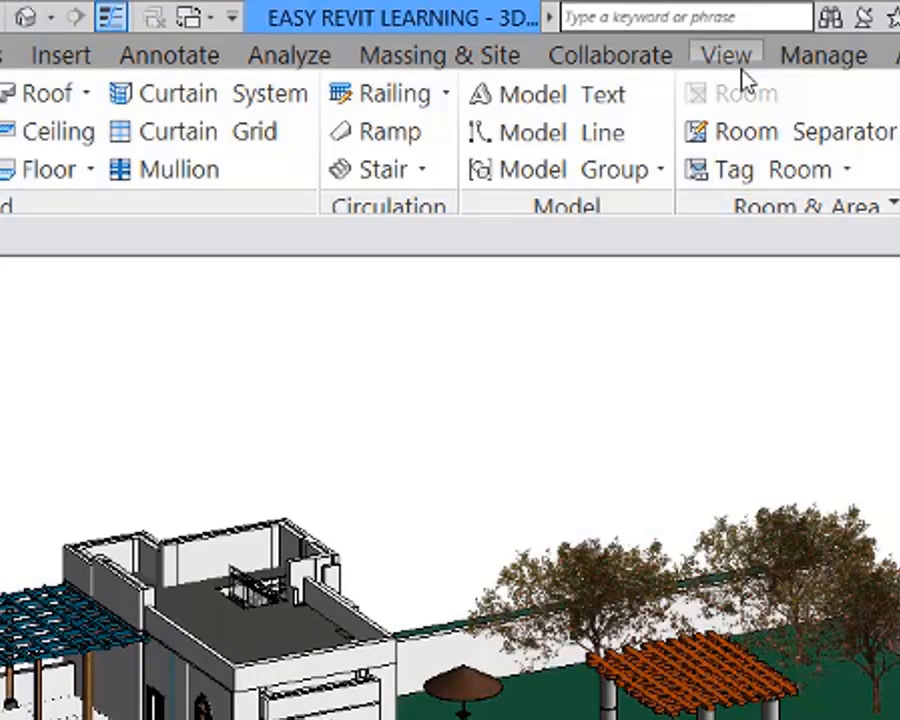
Open the render settings for the 3D view of the house.
{"action": "left_click", "coordinate": [743, 74]}
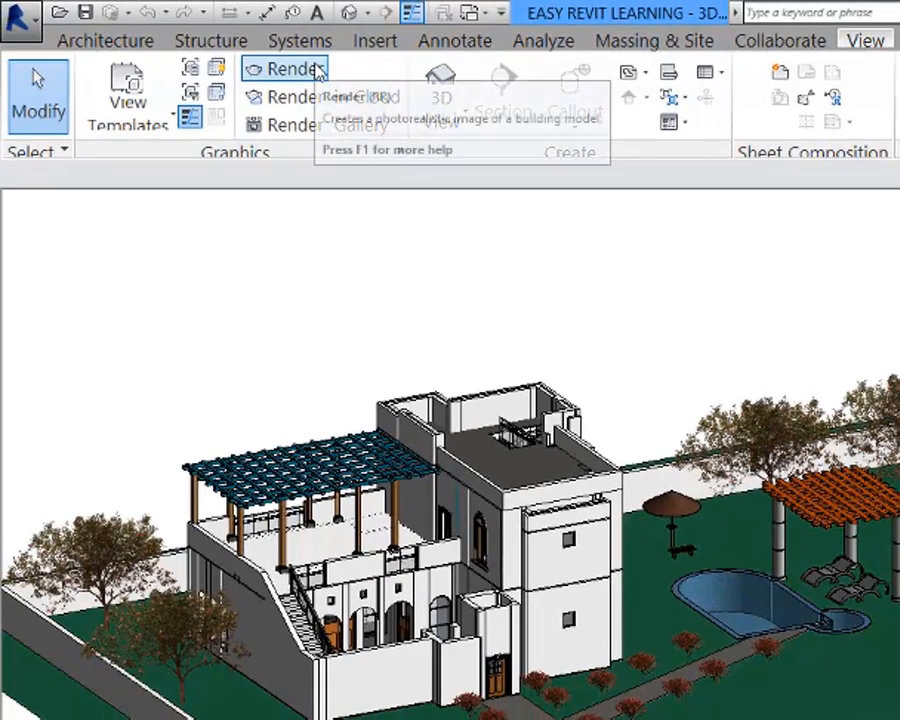
{"action": "left_click", "coordinate": [316, 70]}
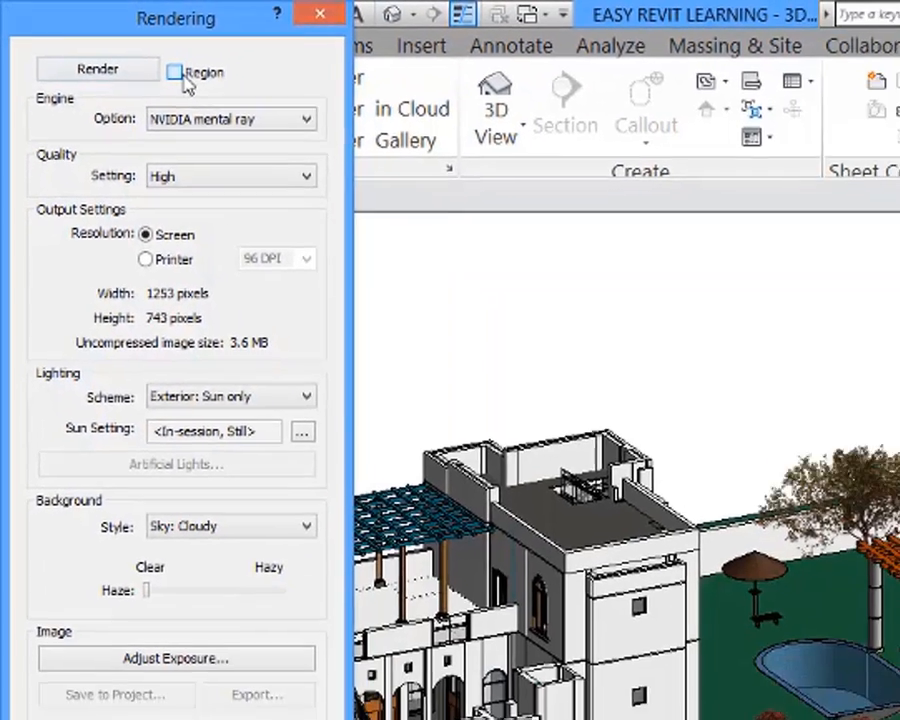
Try a render region by enabling it and selecting its boundary around the site, and turn region rendering off again.
{"action": "left_click", "coordinate": [182, 76]}
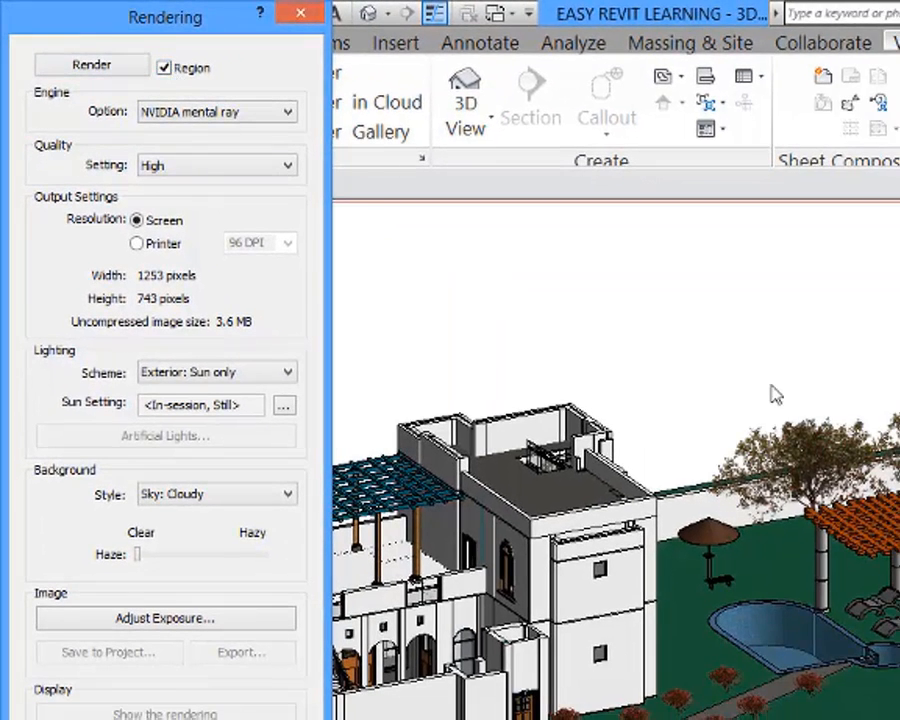
{"action": "middle_click_drag", "start_coordinate": [861, 486], "coordinate": [813, 444]}
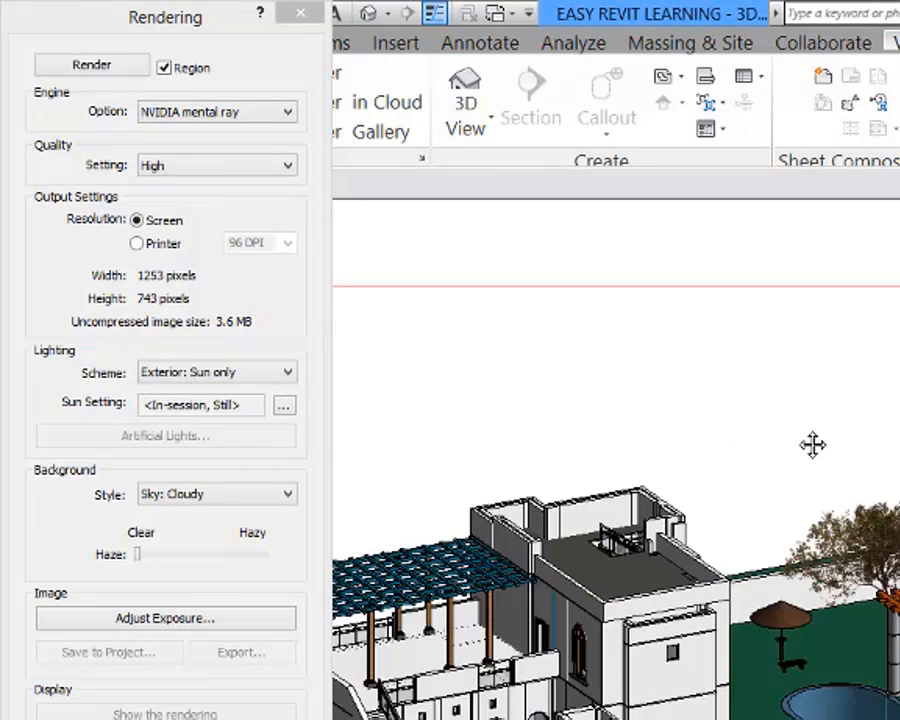
{"action": "left_click", "coordinate": [797, 286]}
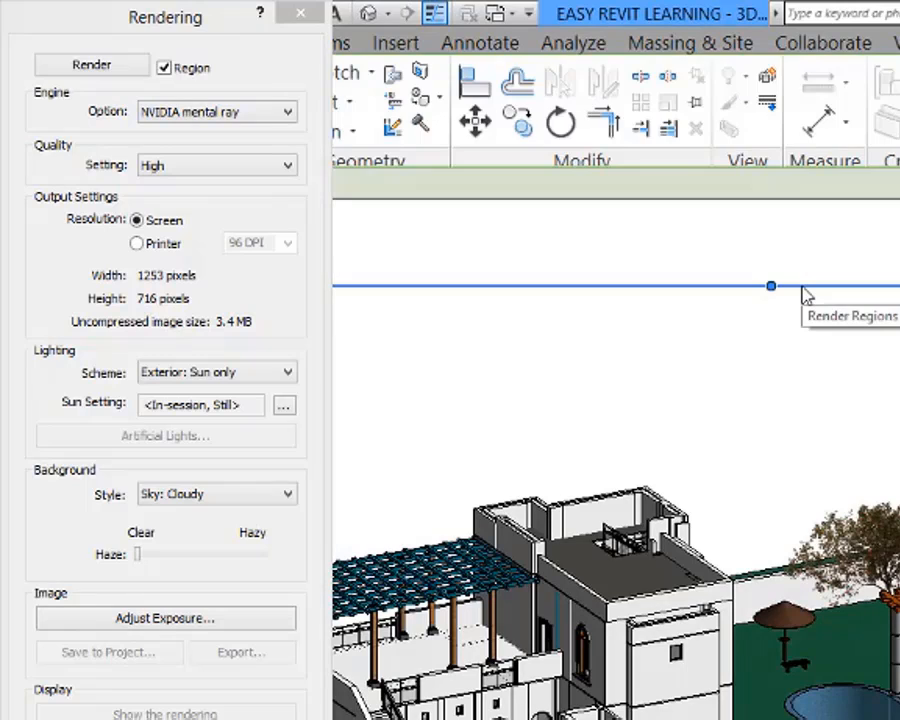
{"action": "scroll", "coordinate": [884, 352], "scroll_direction": "down", "scroll_amount": 1}
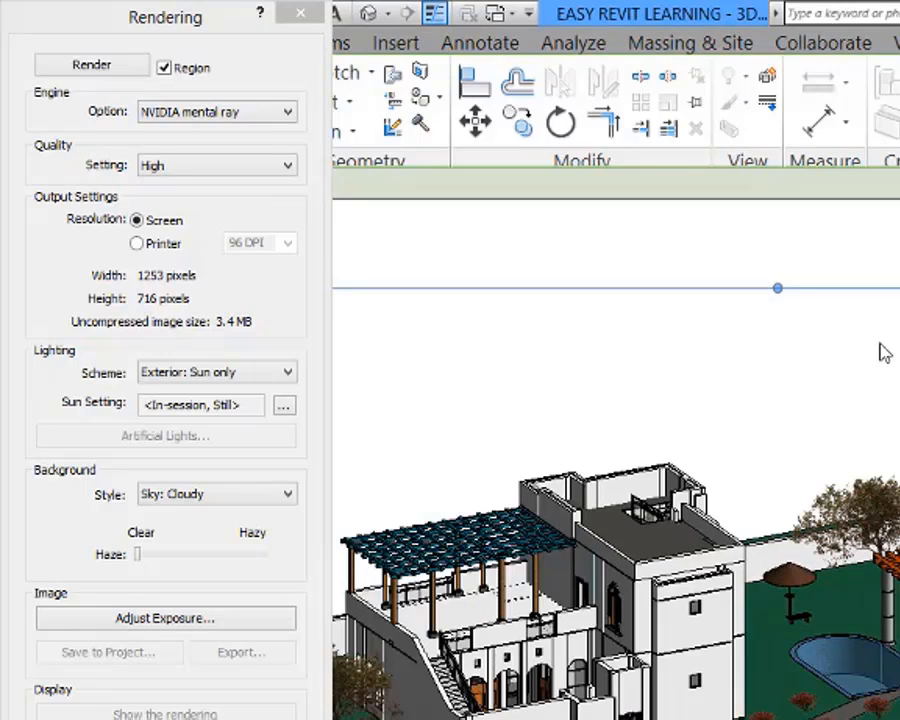
{"action": "scroll", "coordinate": [884, 350], "scroll_direction": "down", "scroll_amount": 4}
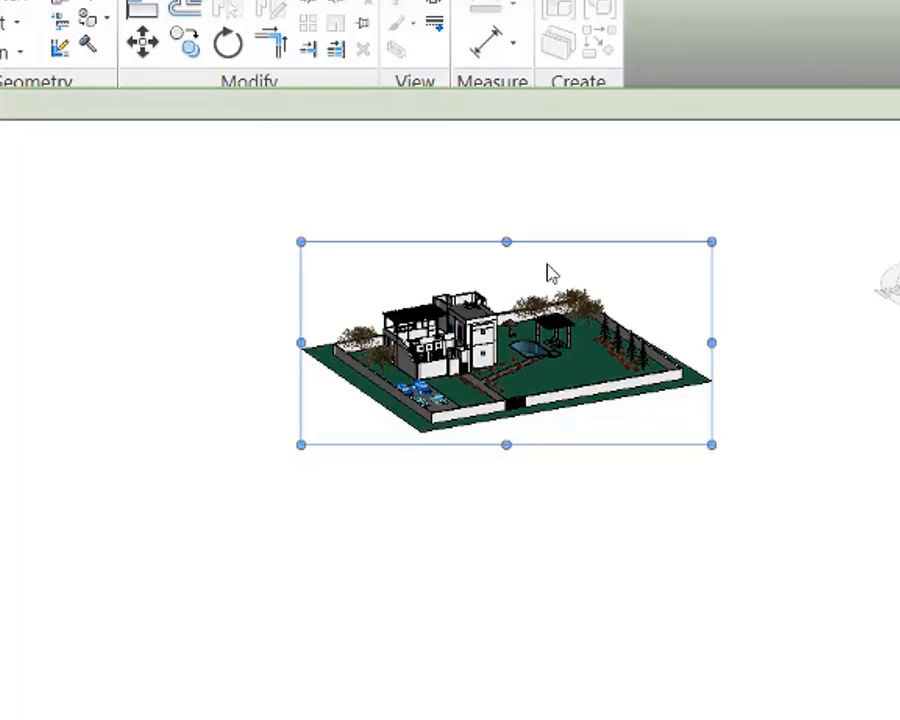
{"action": "scroll", "coordinate": [551, 273], "scroll_direction": "up", "scroll_amount": 1}
{"action": "scroll", "coordinate": [551, 273], "scroll_direction": "up", "scroll_amount": 2}
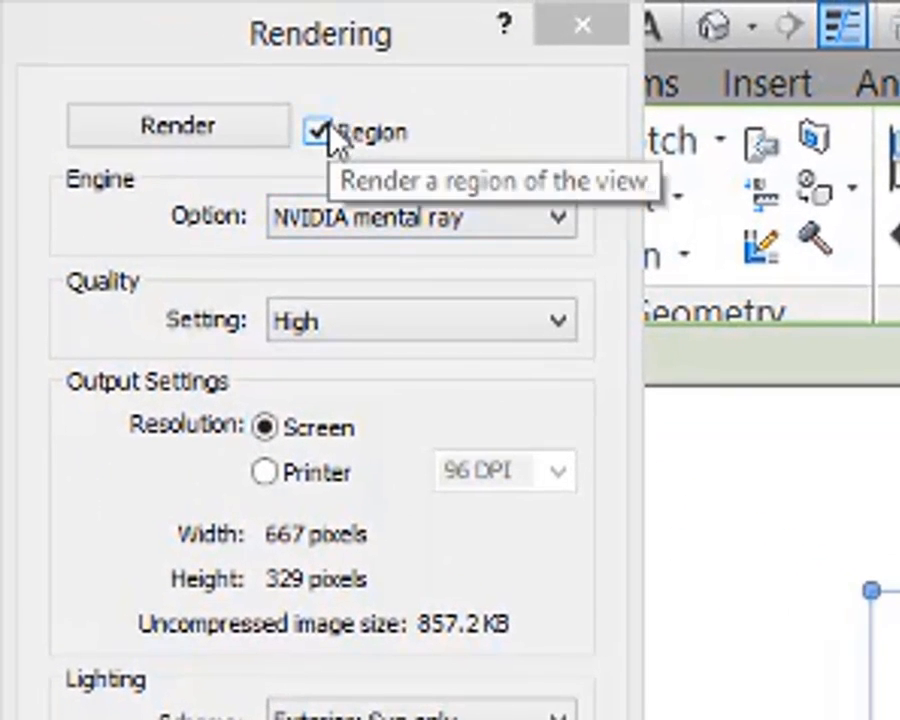
{"action": "left_click", "coordinate": [329, 122]}
{"action": "left_click", "coordinate": [337, 140]}
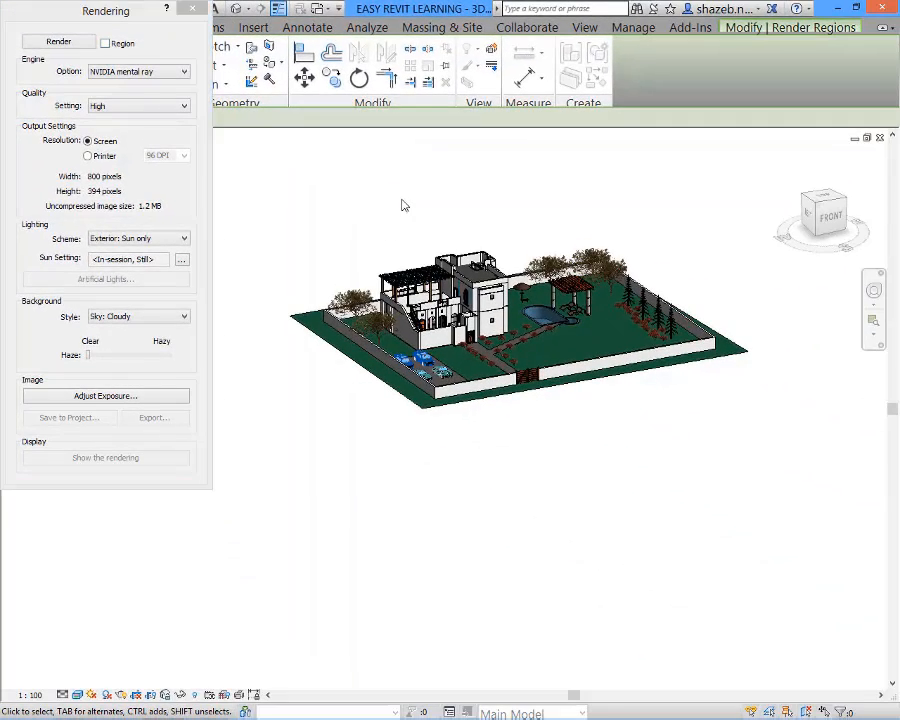
Frame the house, pool and parked cars closely in the 3D view for the rendering.
{"action": "scroll", "coordinate": [404, 205], "scroll_direction": "up", "scroll_amount": 2}
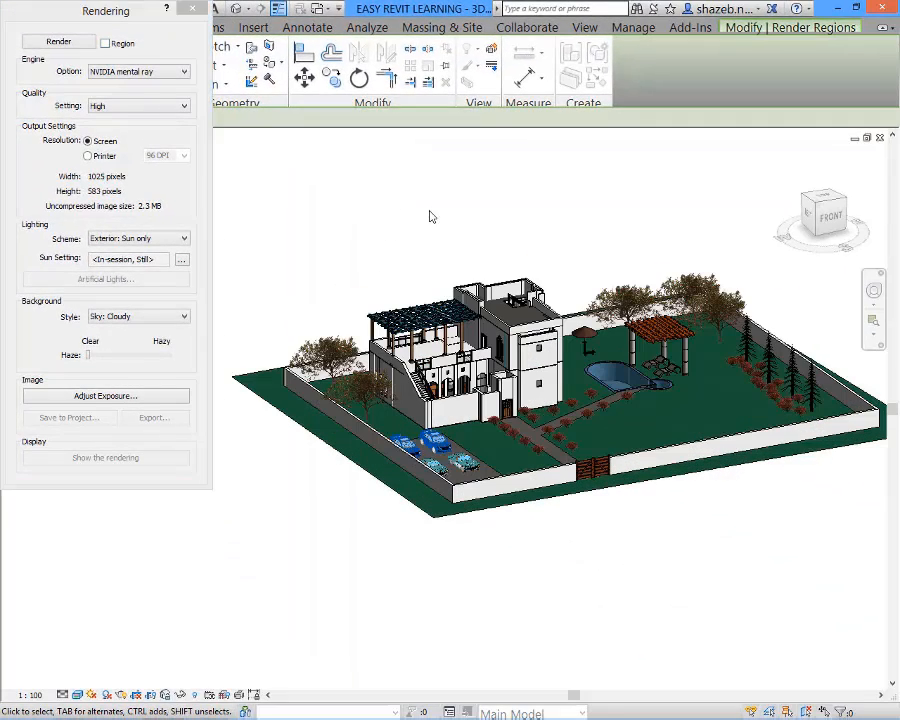
{"action": "middle_click_drag", "start_coordinate": [577, 253], "coordinate": [542, 260]}
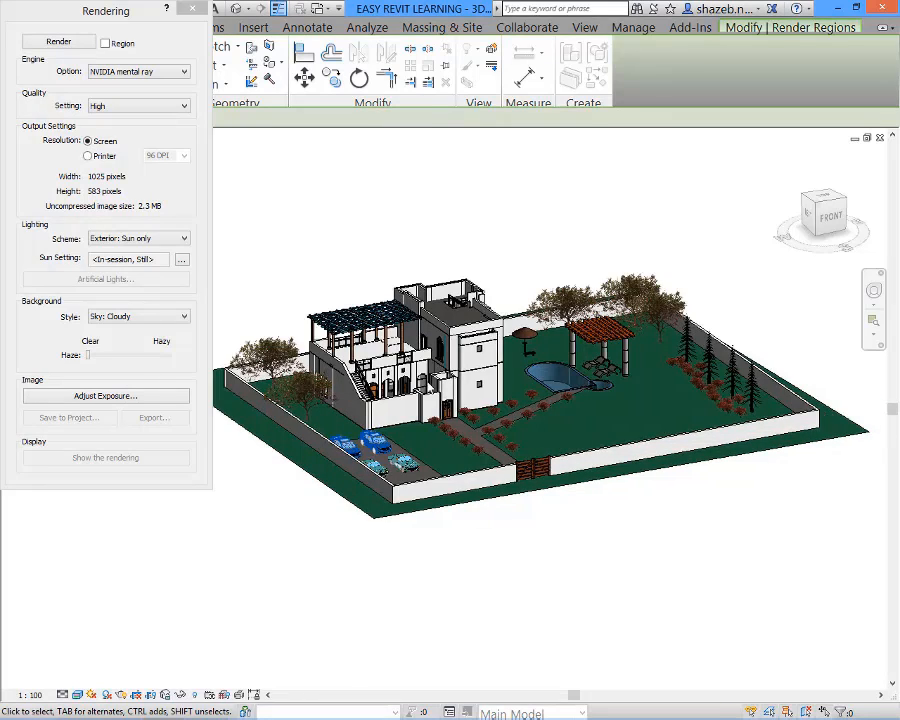
{"action": "scroll", "coordinate": [428, 386], "scroll_direction": "up", "scroll_amount": 3}
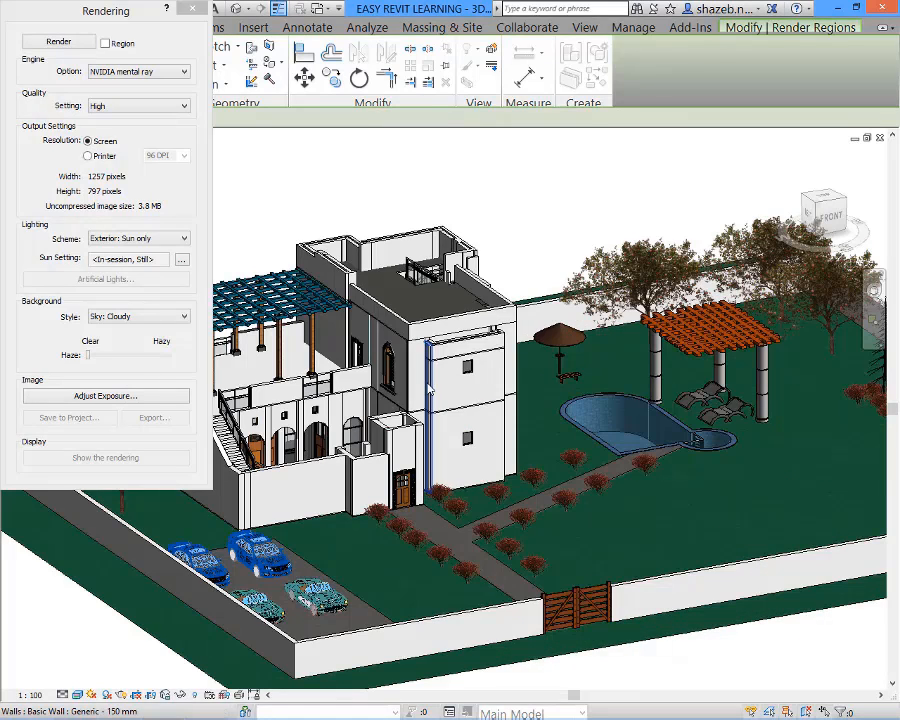
{"action": "middle_click_drag", "start_coordinate": [590, 246], "coordinate": [636, 221]}
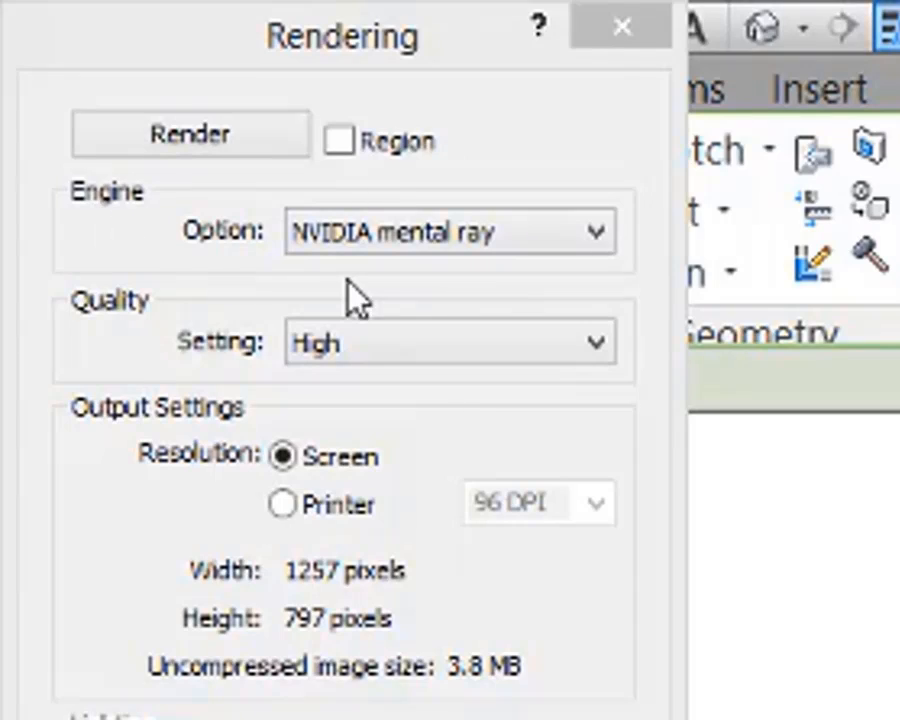
Keep NVIDIA mental ray as the render engine and set the quality to Low.
{"action": "left_click", "coordinate": [596, 243]}
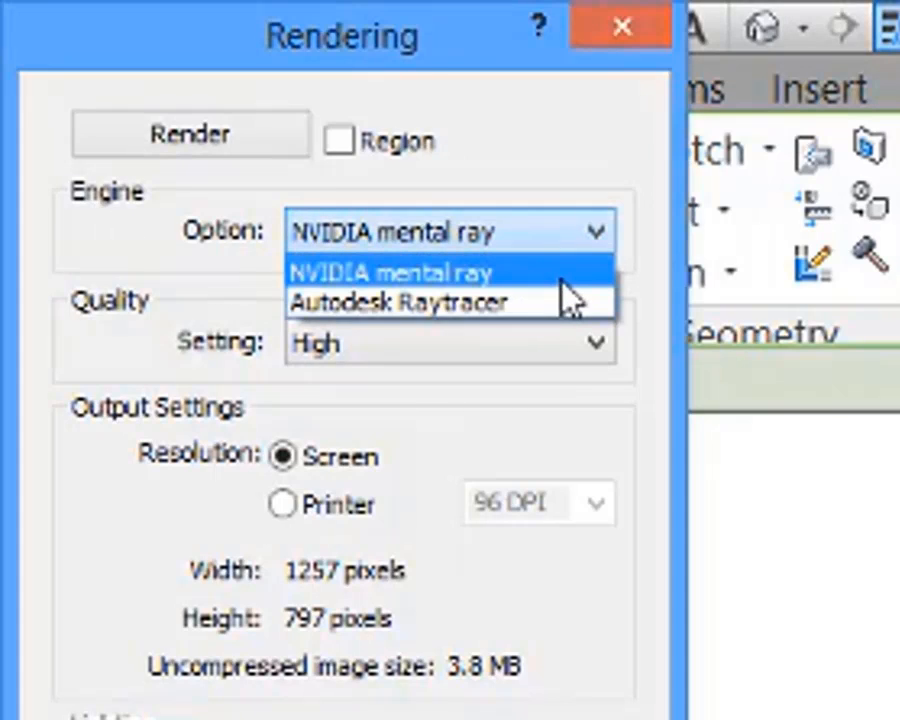
{"action": "left_click", "coordinate": [609, 416]}
{"action": "left_click", "coordinate": [597, 362]}
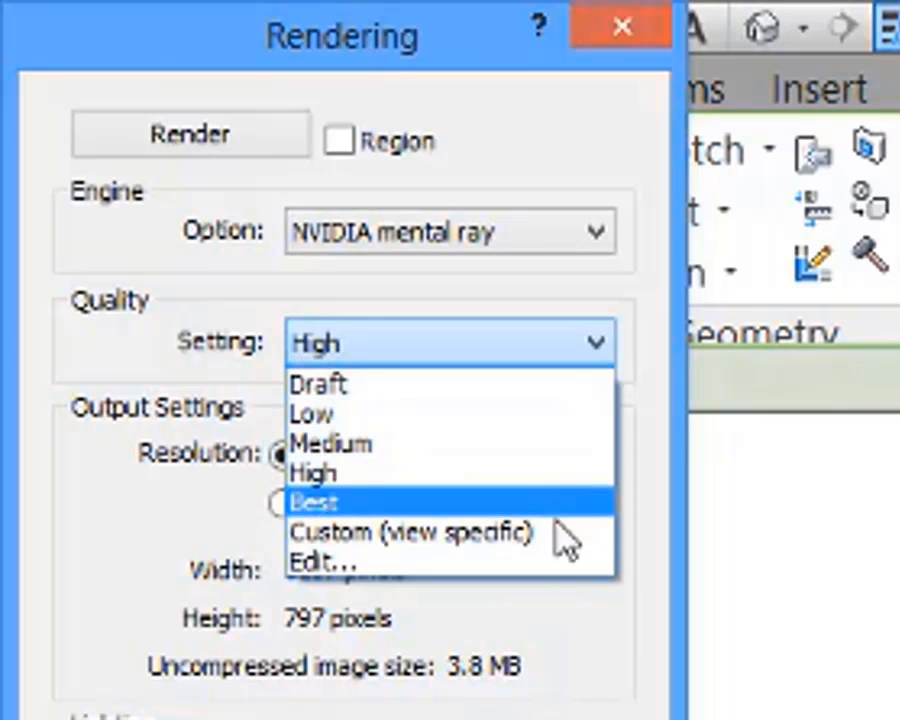
{"action": "left_click", "coordinate": [560, 425]}
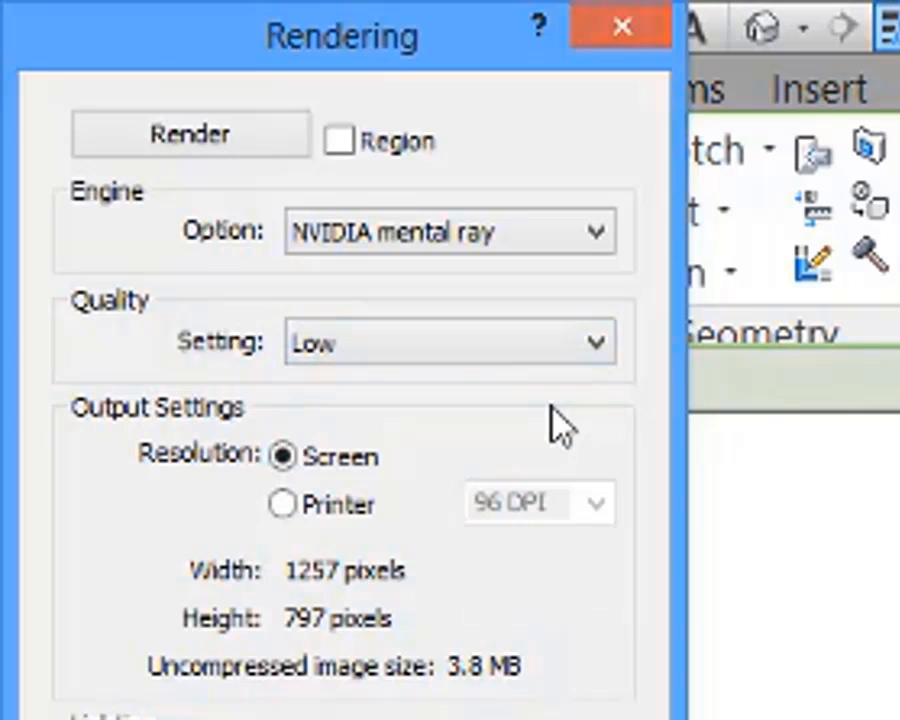
Try the printer output resolution at 600 DPI and return to screen resolution.
{"action": "left_click", "coordinate": [284, 505]}
{"action": "left_click", "coordinate": [282, 458]}
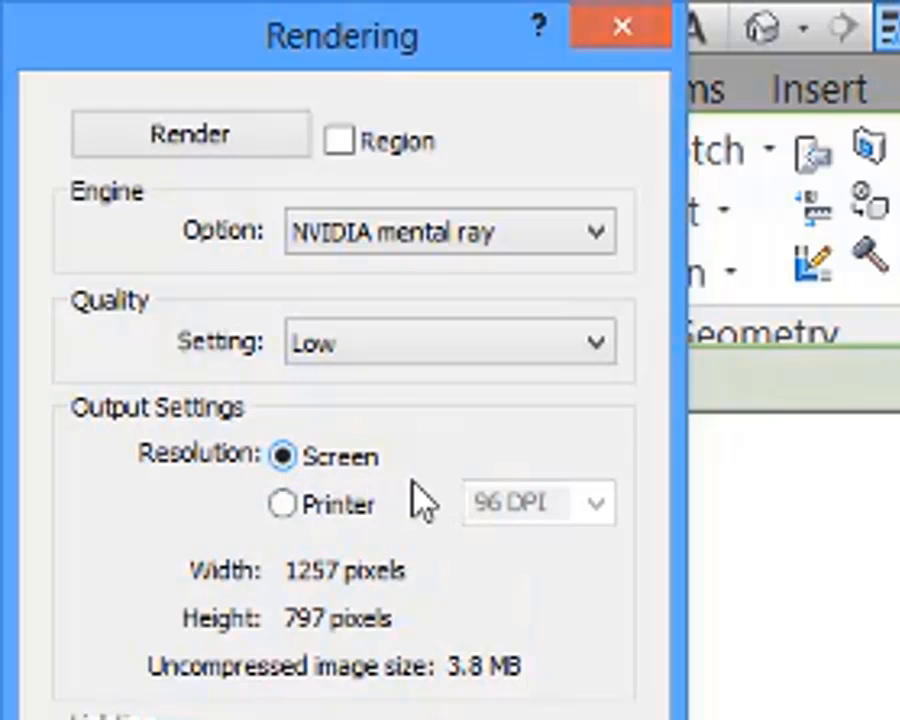
{"action": "left_click", "coordinate": [285, 506]}
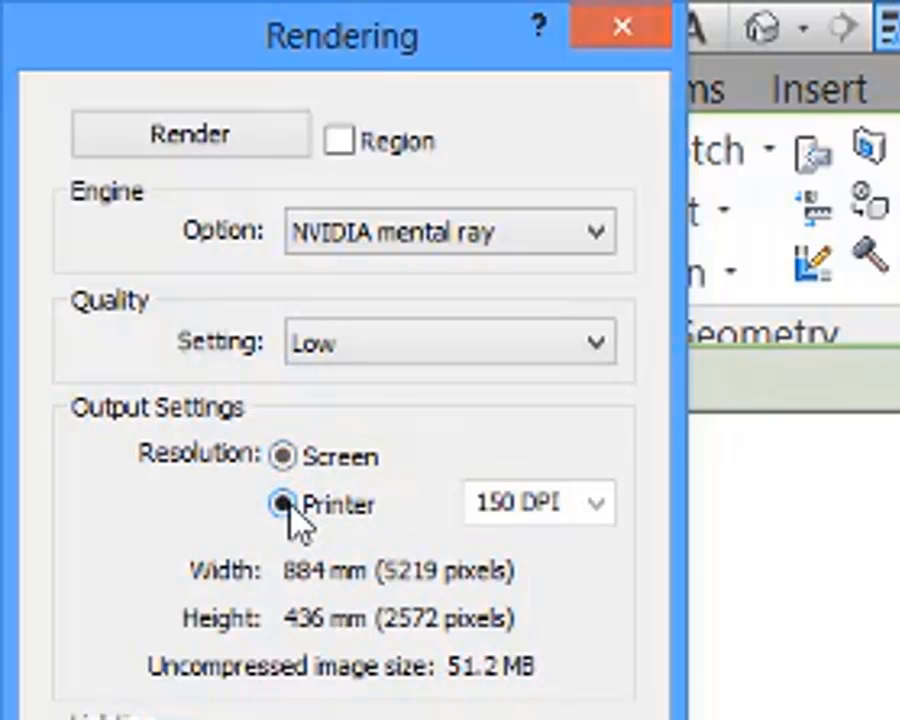
{"action": "left_click", "coordinate": [594, 505]}
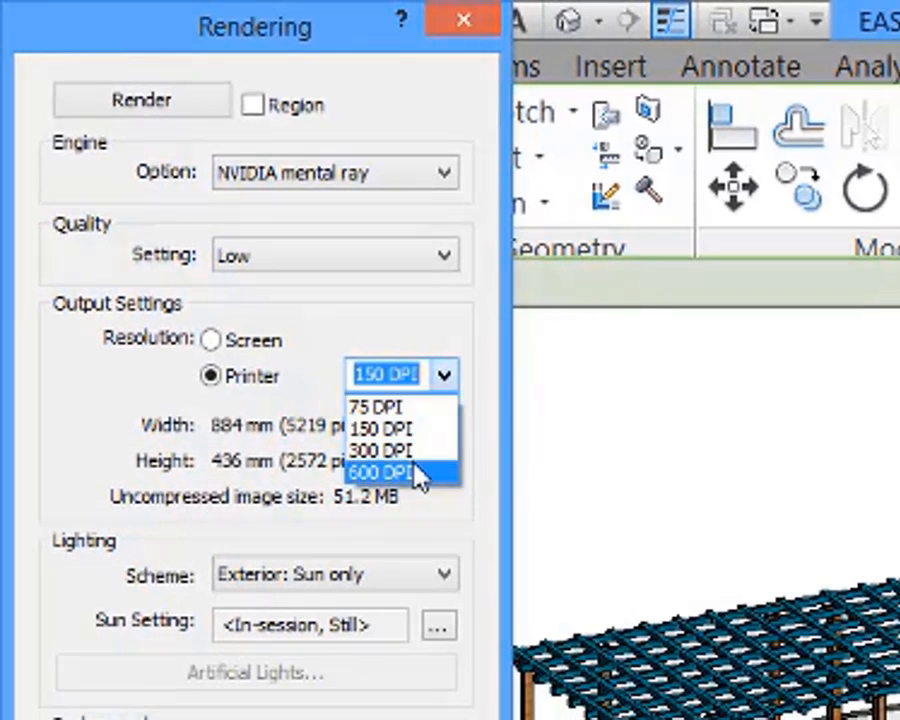
{"action": "left_click", "coordinate": [418, 474]}
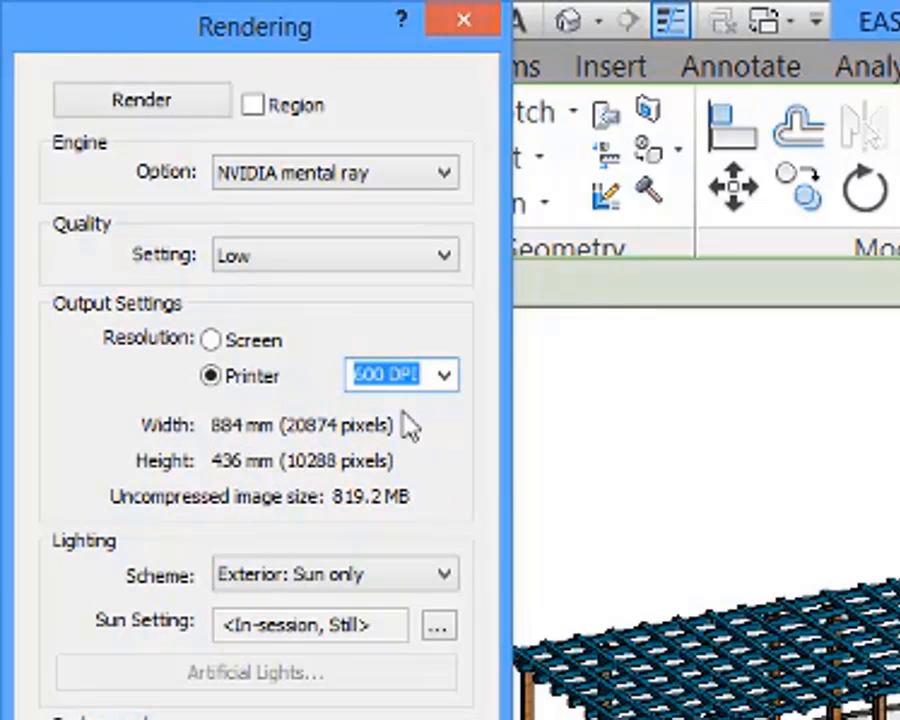
{"action": "left_click", "coordinate": [210, 340]}
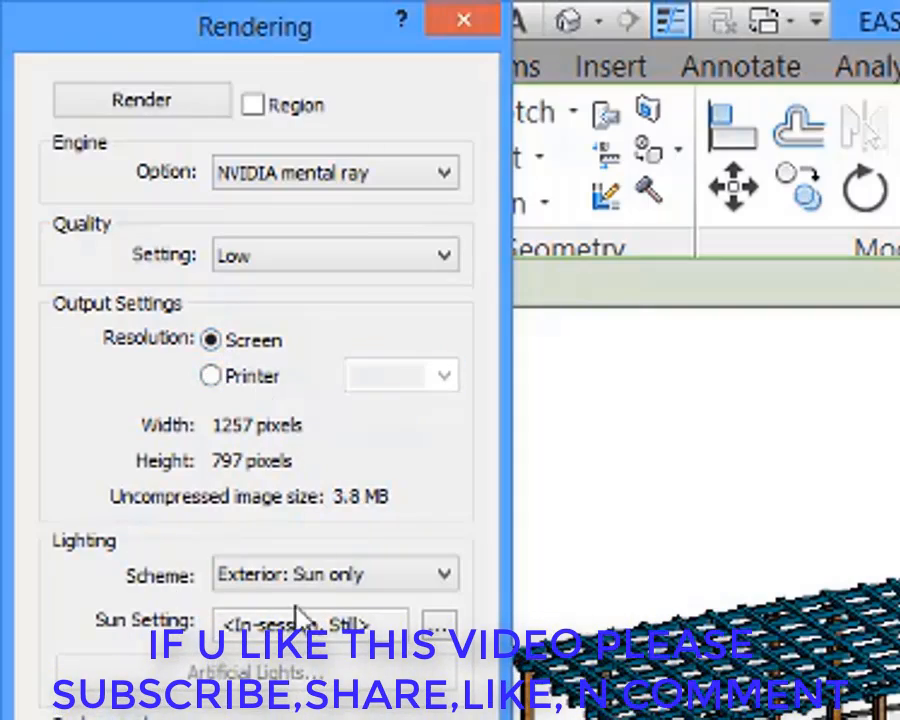
Examine the lighting schemes and the sun settings for the still solar study, keeping Exterior: Sun only.
{"action": "left_click", "coordinate": [382, 578]}
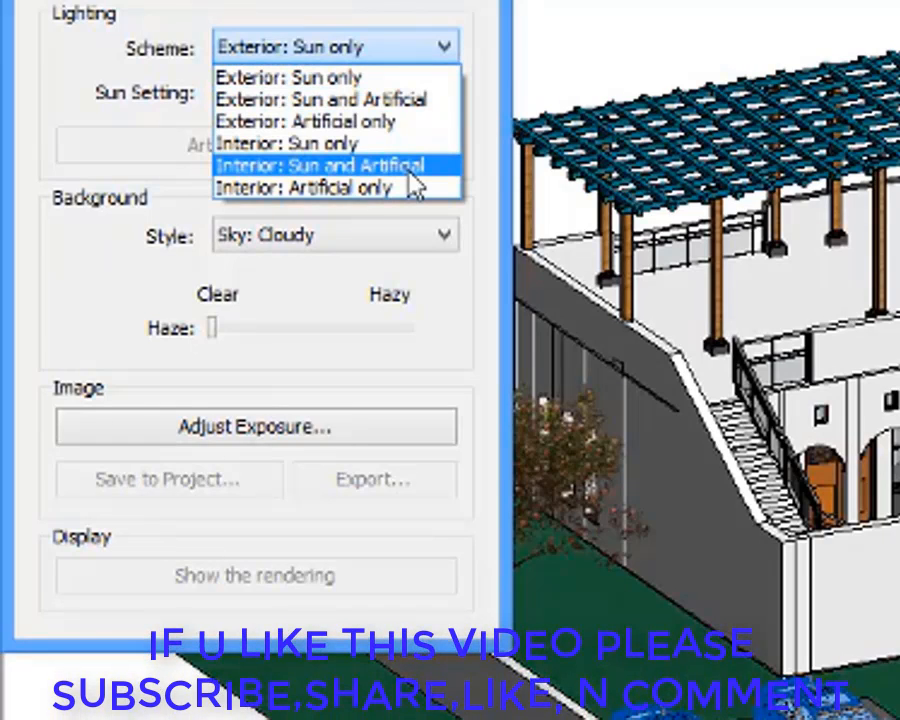
{"action": "left_click", "coordinate": [450, 5]}
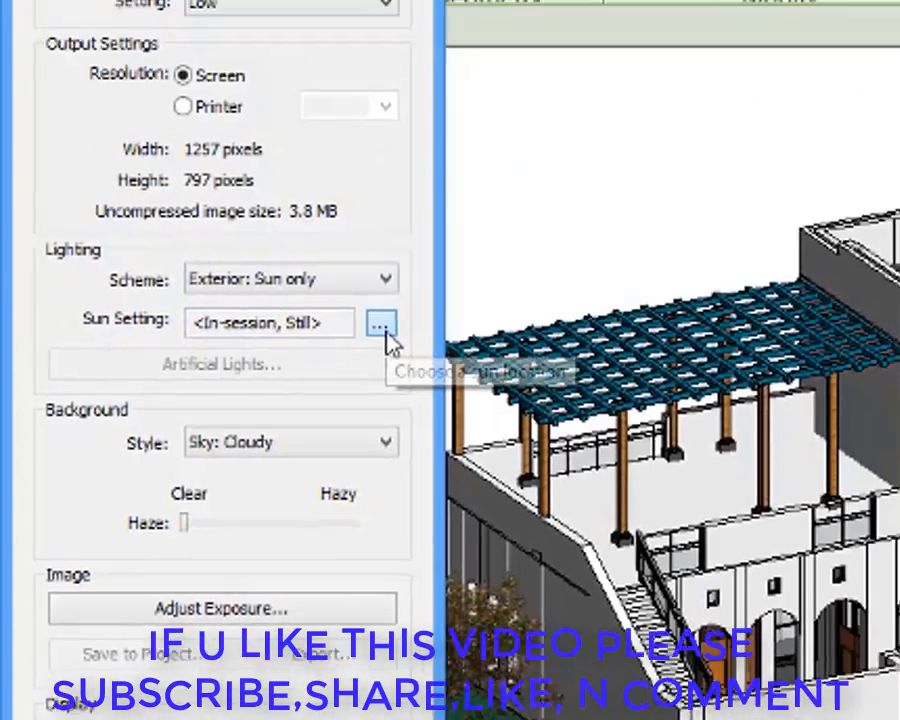
{"action": "left_click", "coordinate": [439, 100]}
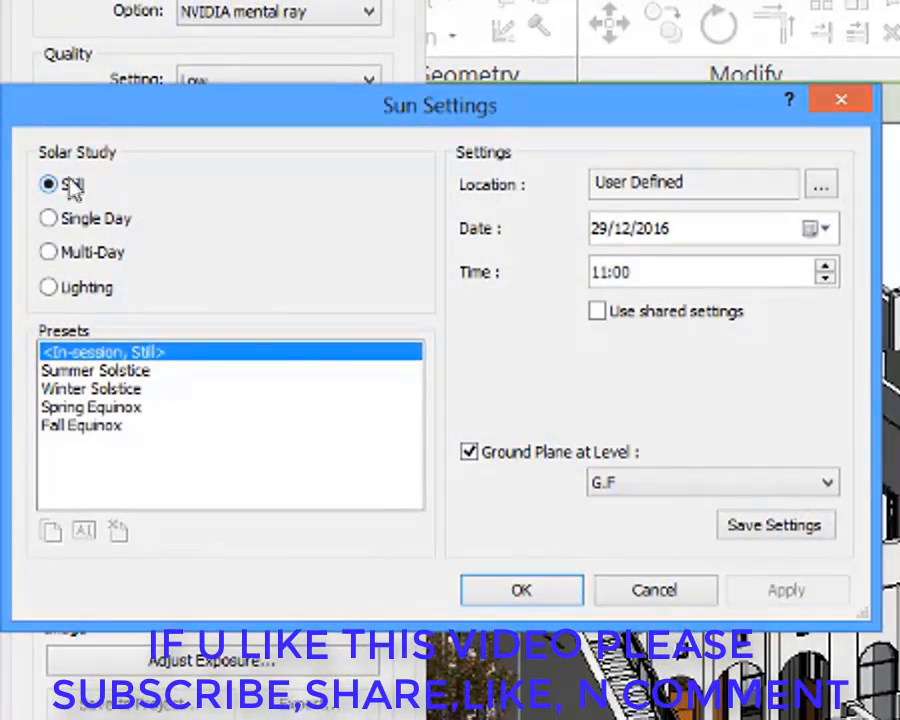
{"action": "left_click_drag", "start_coordinate": [150, 122], "coordinate": [196, 126]}
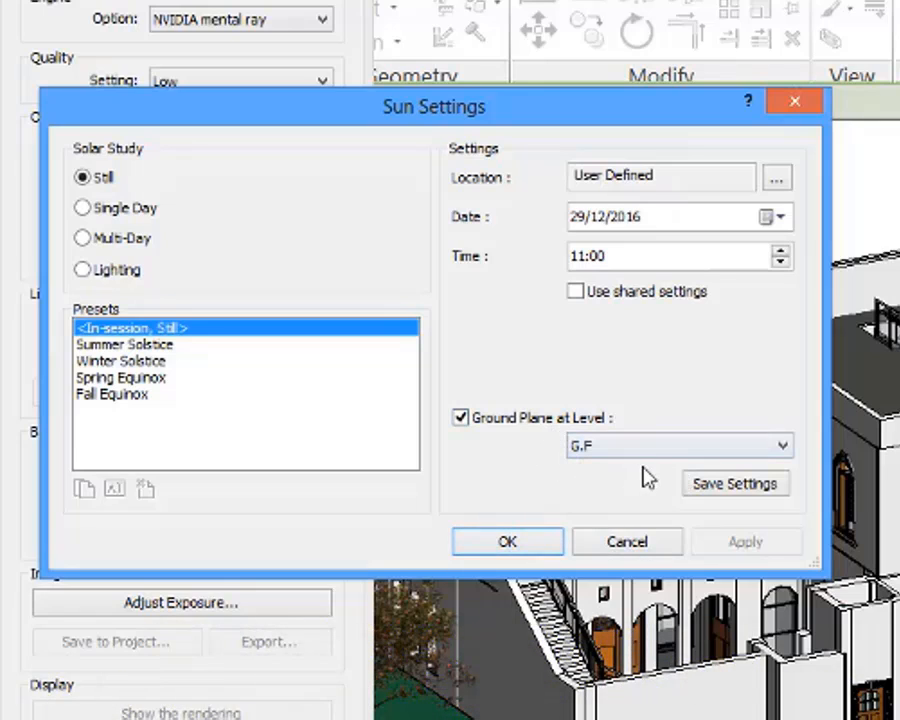
{"action": "left_click", "coordinate": [530, 546]}
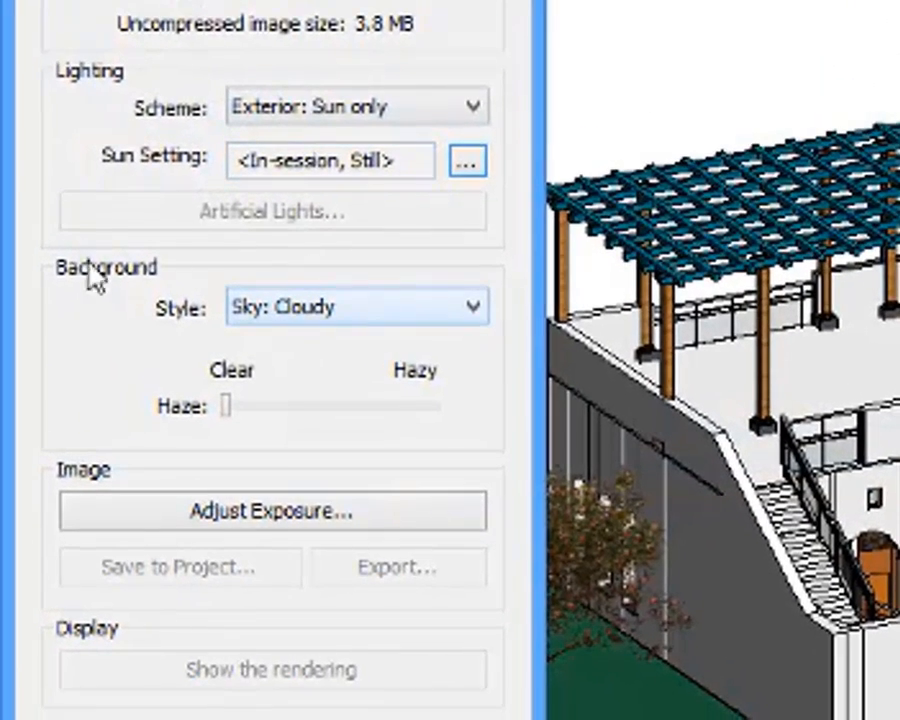
Choose Sky: Cloudy as the background style and accept the exposure settings with an exposure value of 14.
{"action": "left_click", "coordinate": [364, 318]}
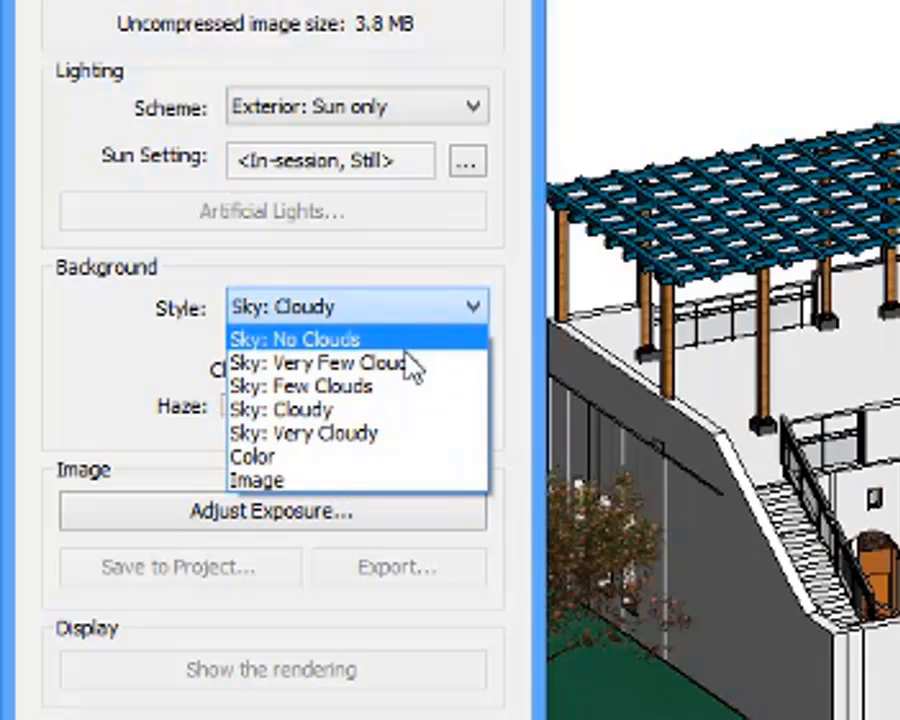
{"action": "left_click", "coordinate": [372, 411]}
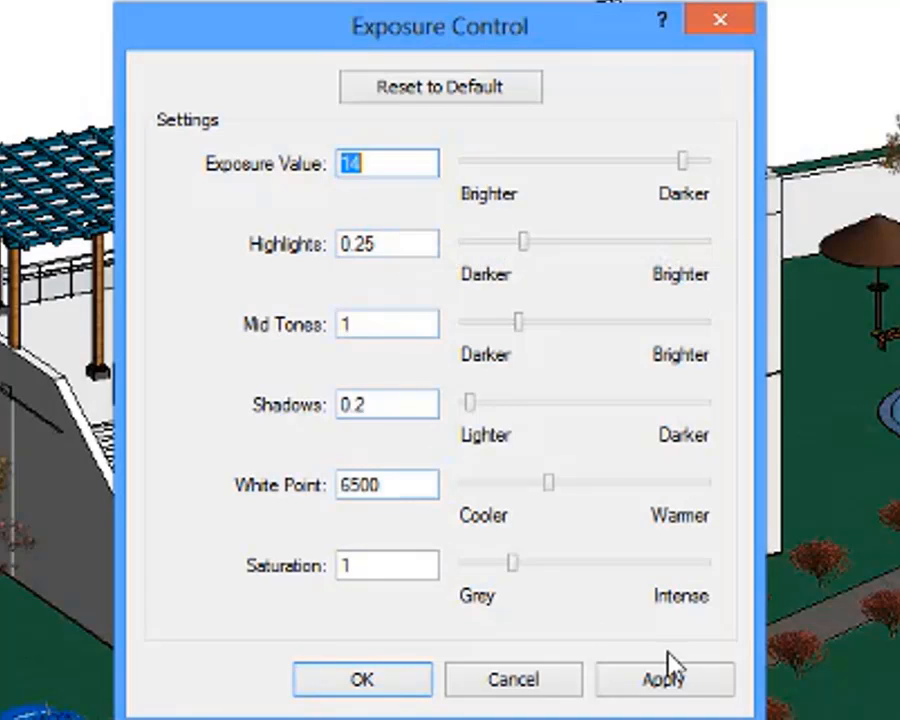
{"action": "left_click", "coordinate": [676, 680]}
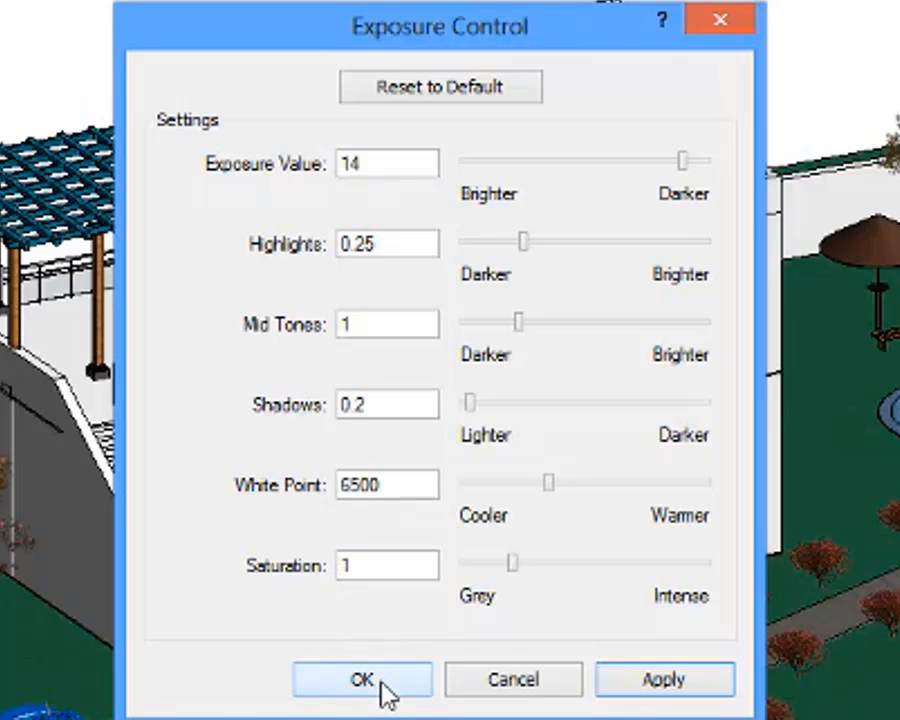
{"action": "left_click", "coordinate": [635, 686]}
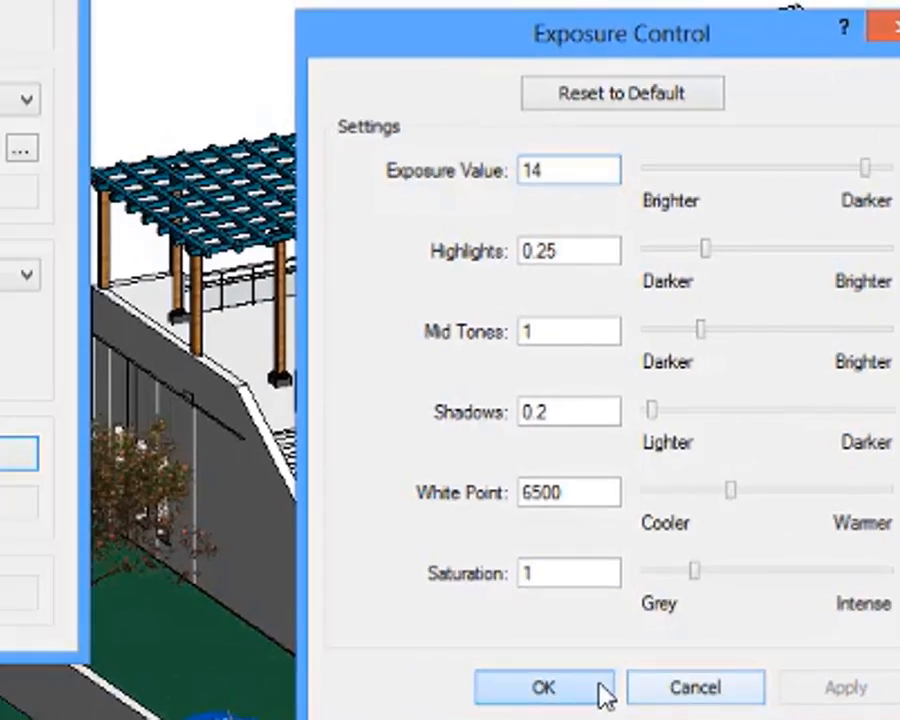
{"action": "left_click", "coordinate": [423, 688]}
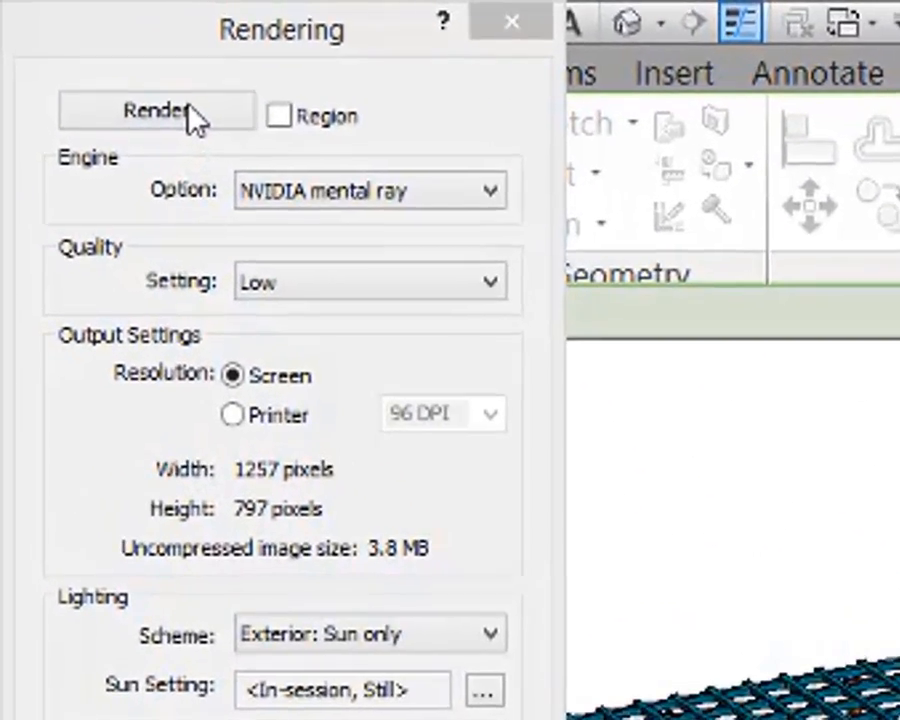
Render the 3D view and switch the display to the model and back to the rendered image.
{"action": "left_click", "coordinate": [196, 118]}
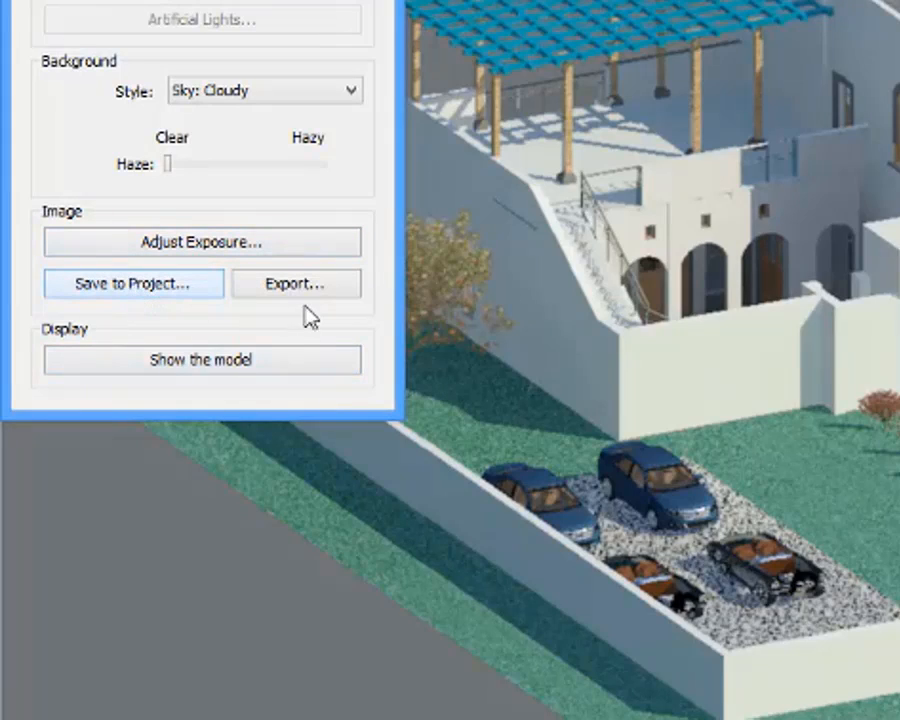
{"action": "left_click", "coordinate": [188, 372]}
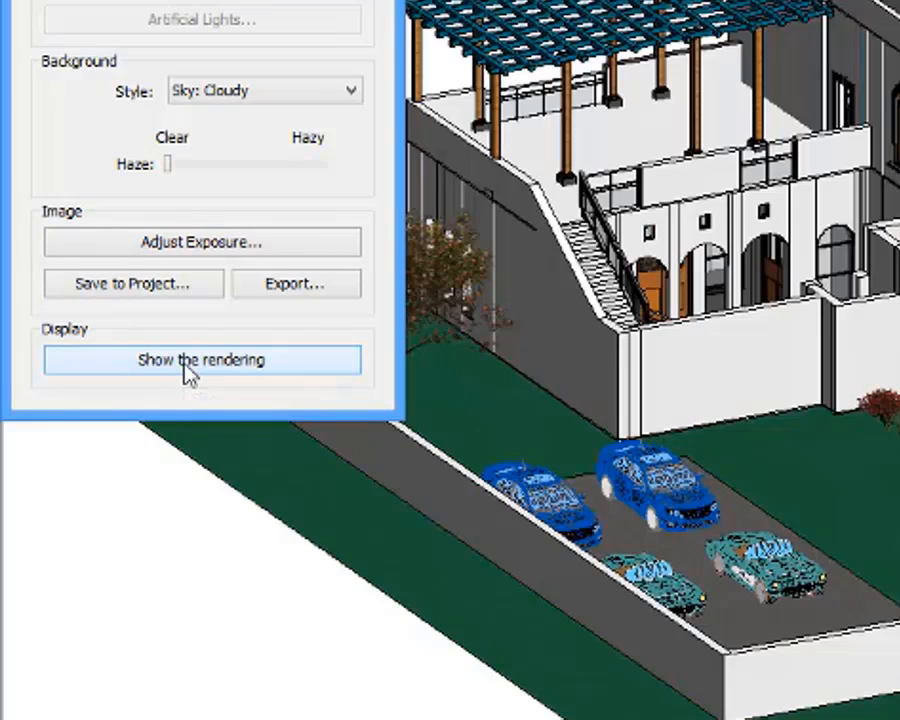
{"action": "left_click", "coordinate": [241, 376]}
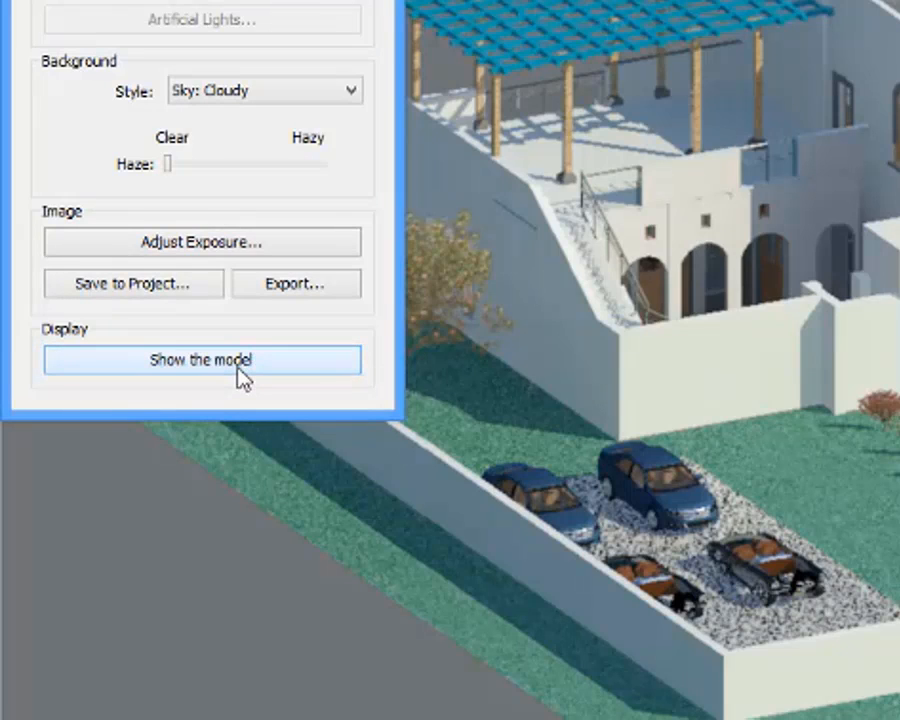
Save the rendered image to the project under the name RENDER EASY.
{"action": "left_click", "coordinate": [143, 297]}
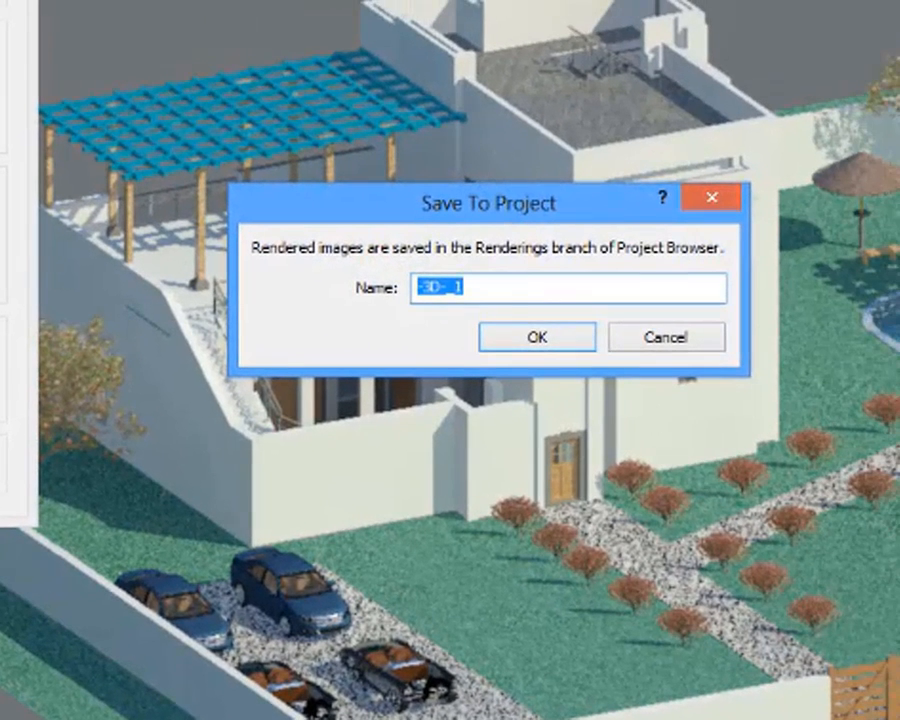
{"action": "type", "text": "RENDER "}
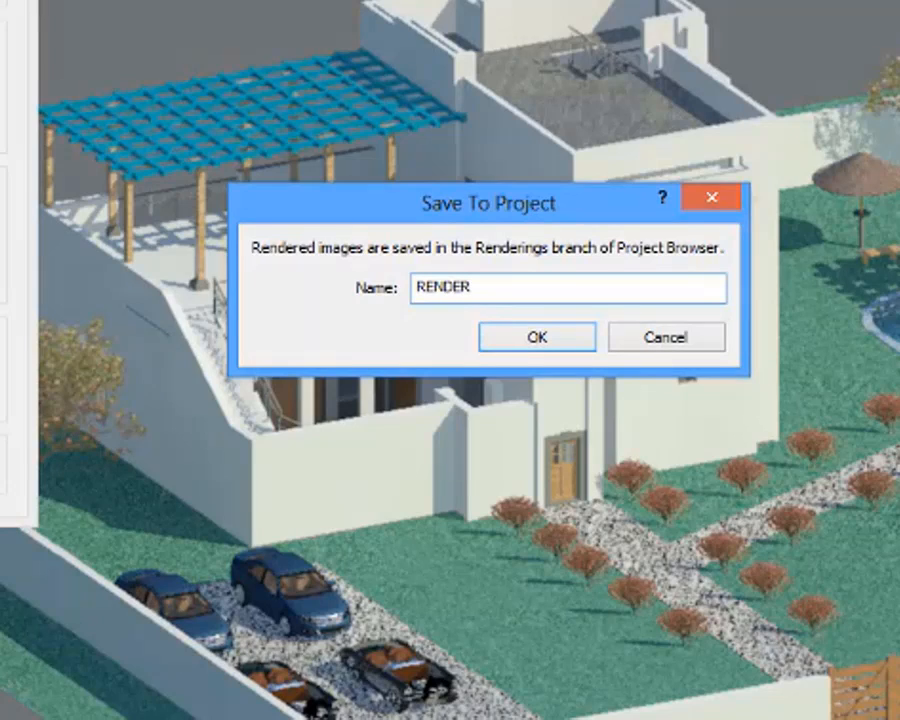
{"action": "type", "text": "EASY"}
{"action": "left_click", "coordinate": [537, 340]}
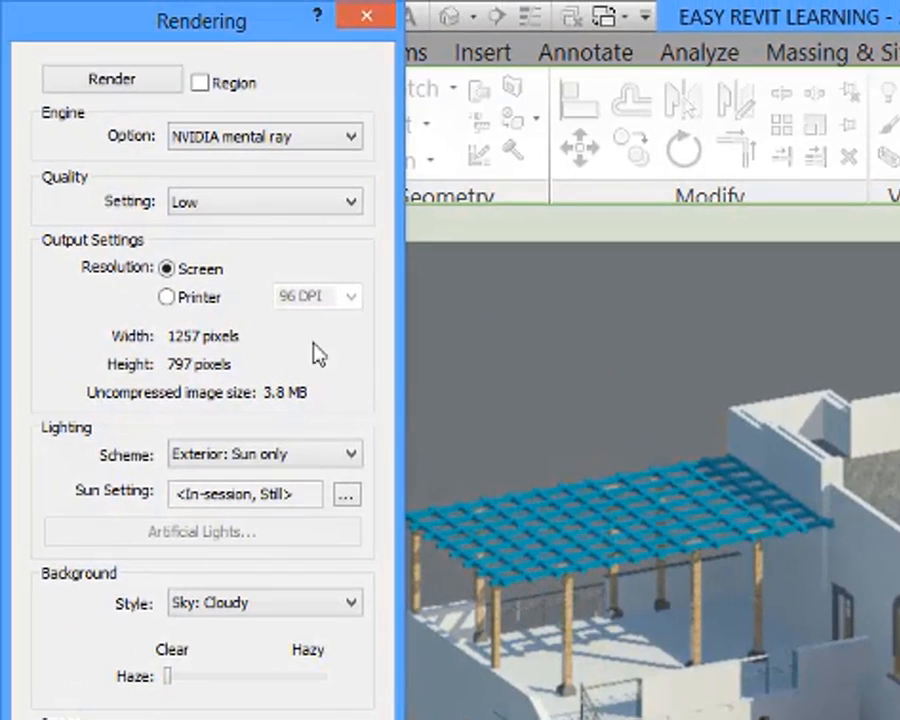
Render the 3D view at High quality, and switch the display to the model and back to the rendered image.
{"action": "left_click", "coordinate": [329, 206]}
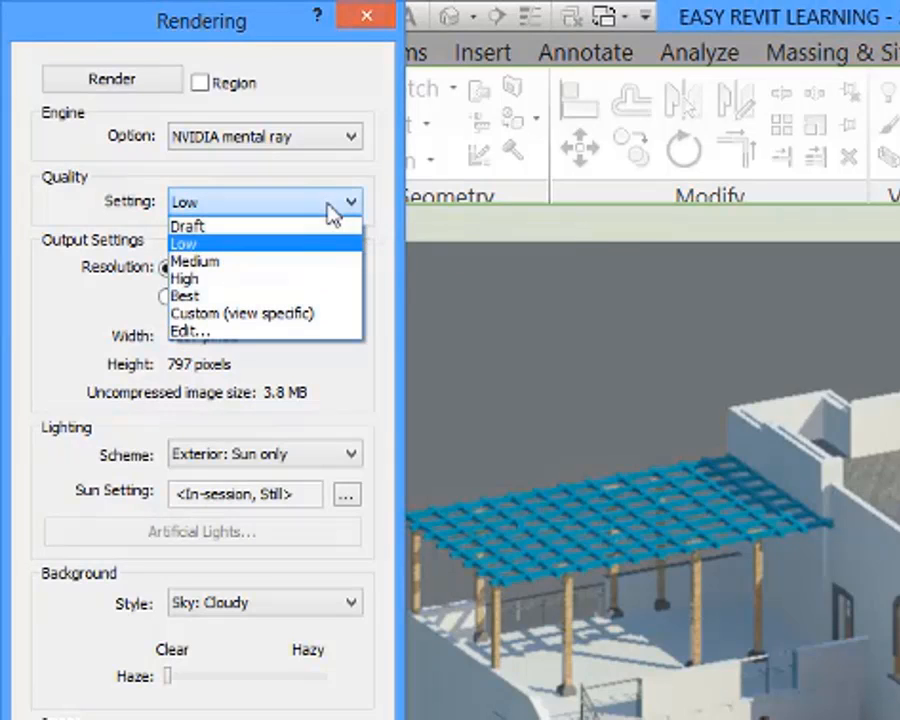
{"action": "left_click", "coordinate": [255, 280]}
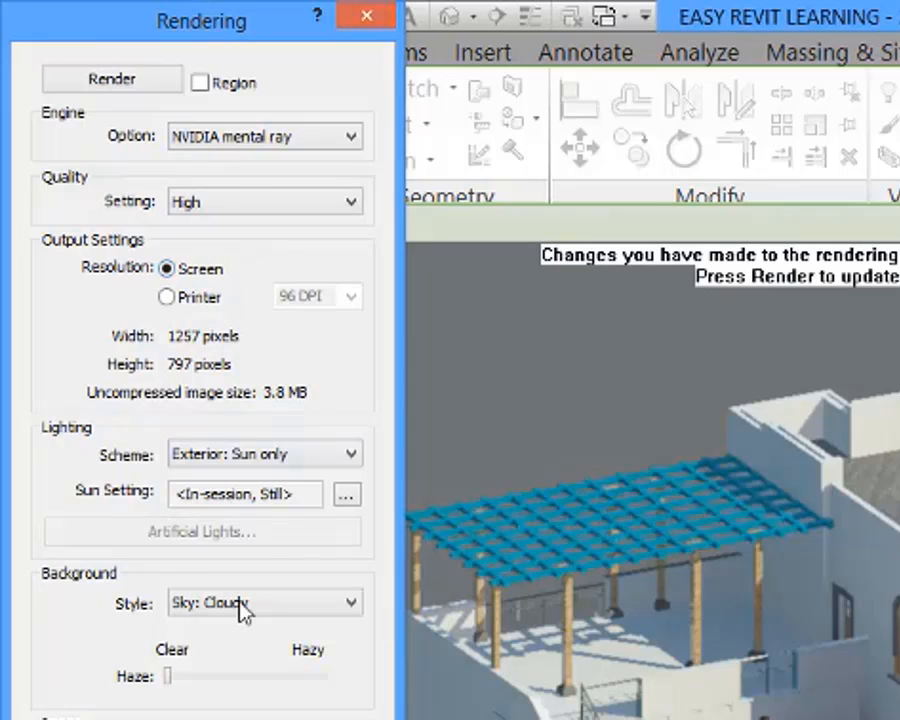
{"action": "left_click", "coordinate": [126, 88]}
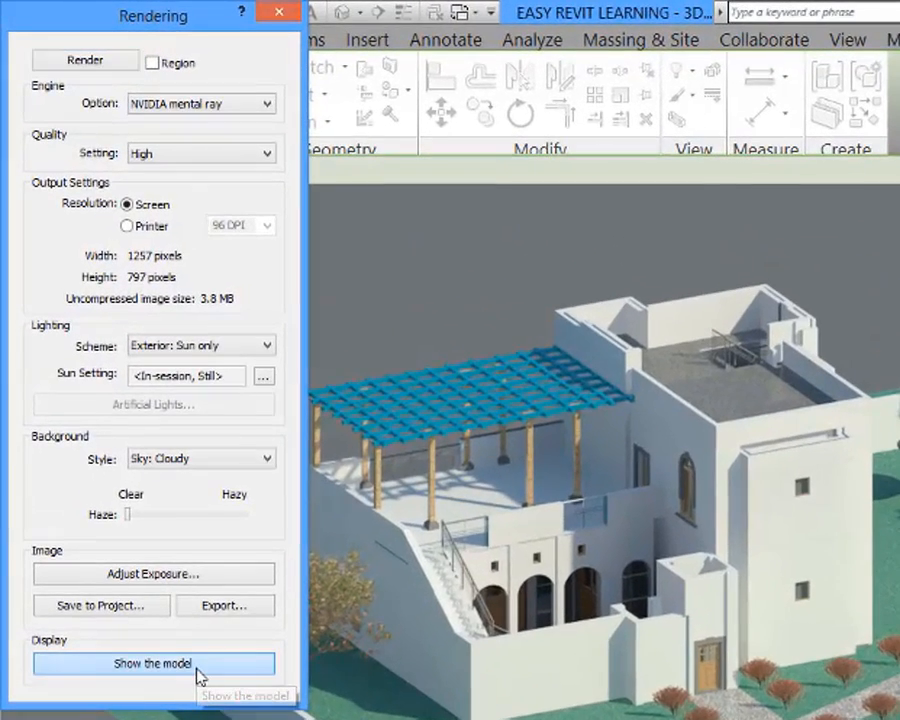
{"action": "left_click", "coordinate": [136, 462]}
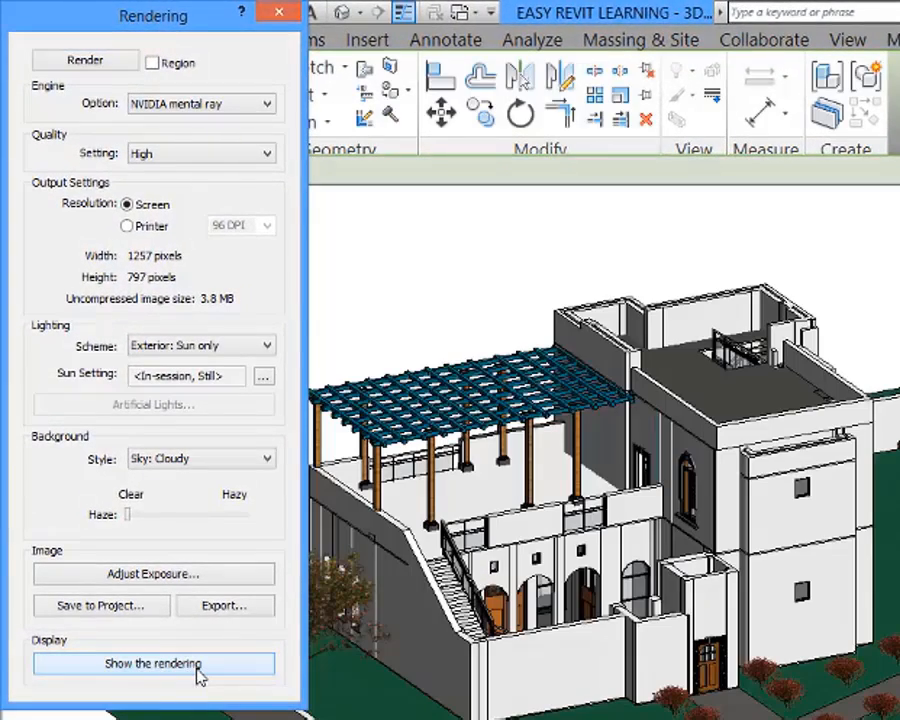
{"action": "left_click", "coordinate": [199, 672]}
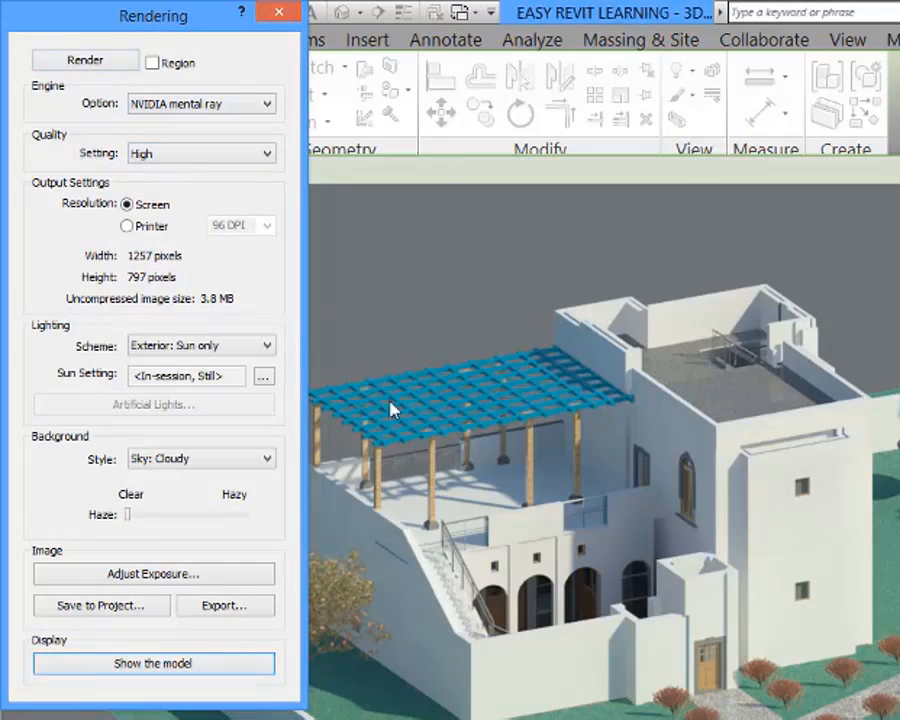
Save the high-quality rendering to the project as EASY 2.
{"action": "left_click", "coordinate": [134, 606]}
{"action": "type", "text": "EASY "}
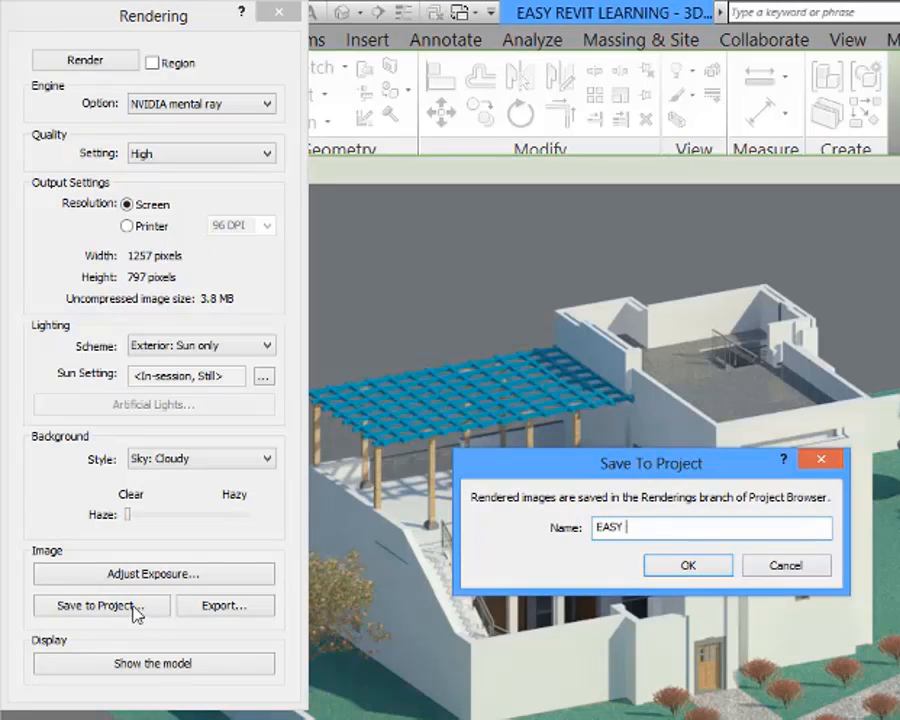
{"action": "type", "text": "2"}
{"action": "left_click", "coordinate": [689, 566]}
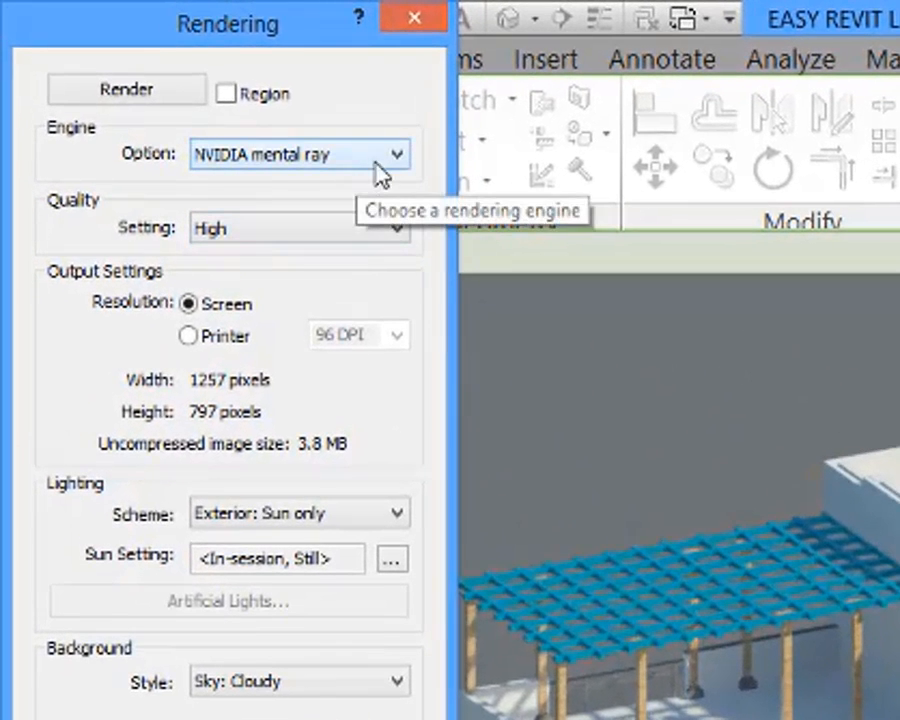
Switch the rendering engine to Autodesk Raytracer, set the quality to High and render the 3D view.
{"action": "left_click", "coordinate": [364, 154]}
{"action": "left_click", "coordinate": [362, 203]}
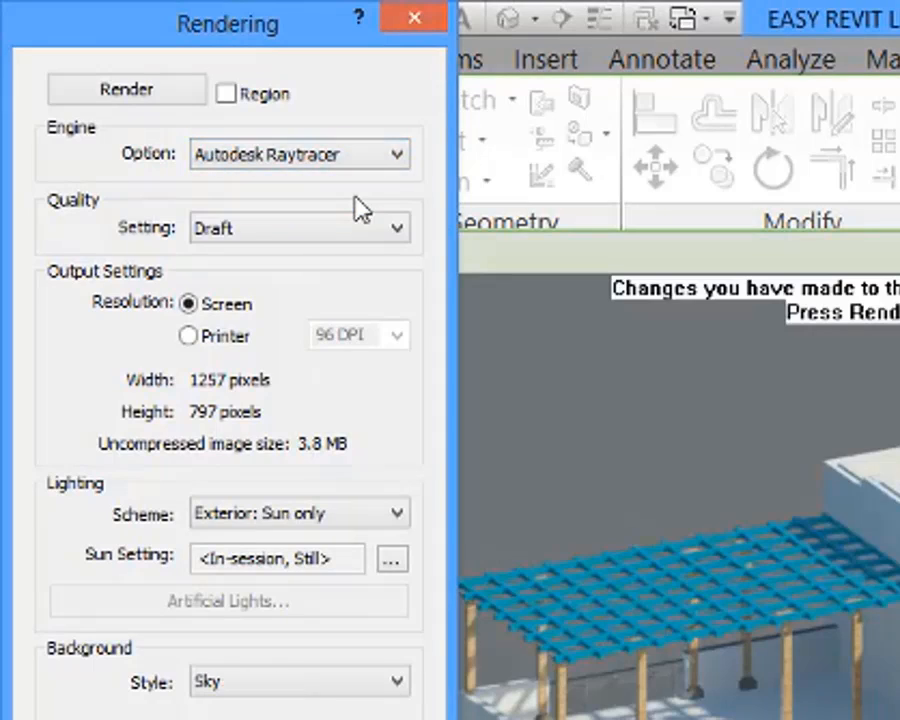
{"action": "left_click", "coordinate": [380, 226]}
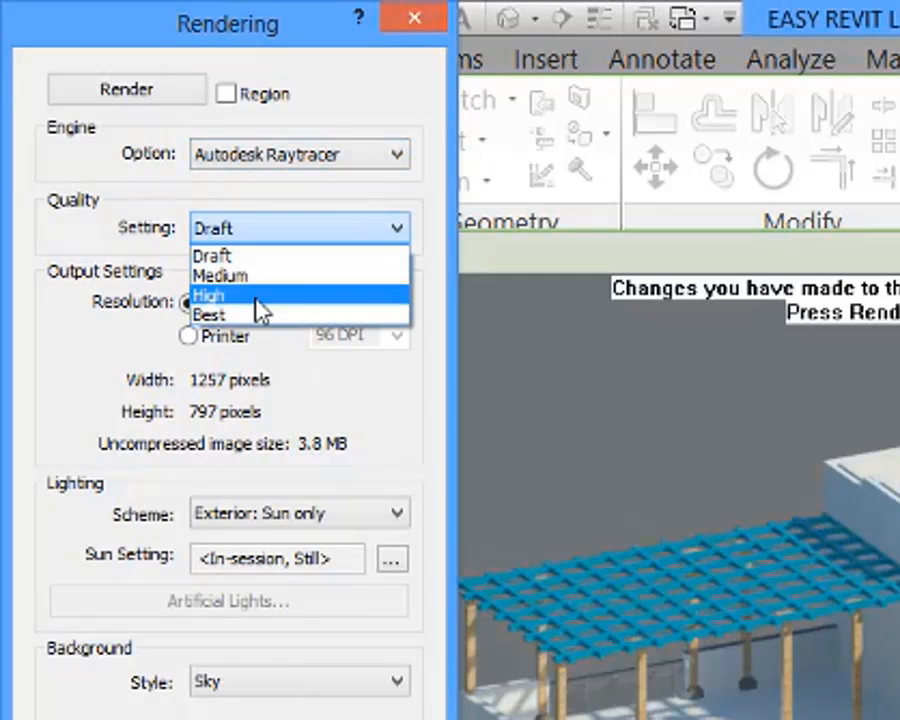
{"action": "left_click", "coordinate": [254, 300]}
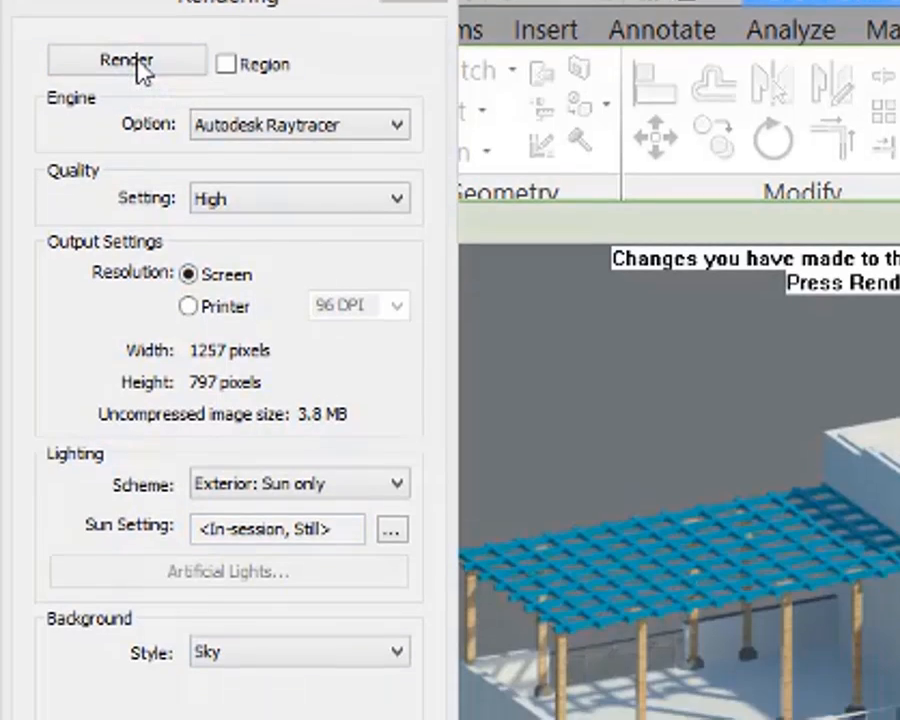
{"action": "left_click", "coordinate": [127, 61]}
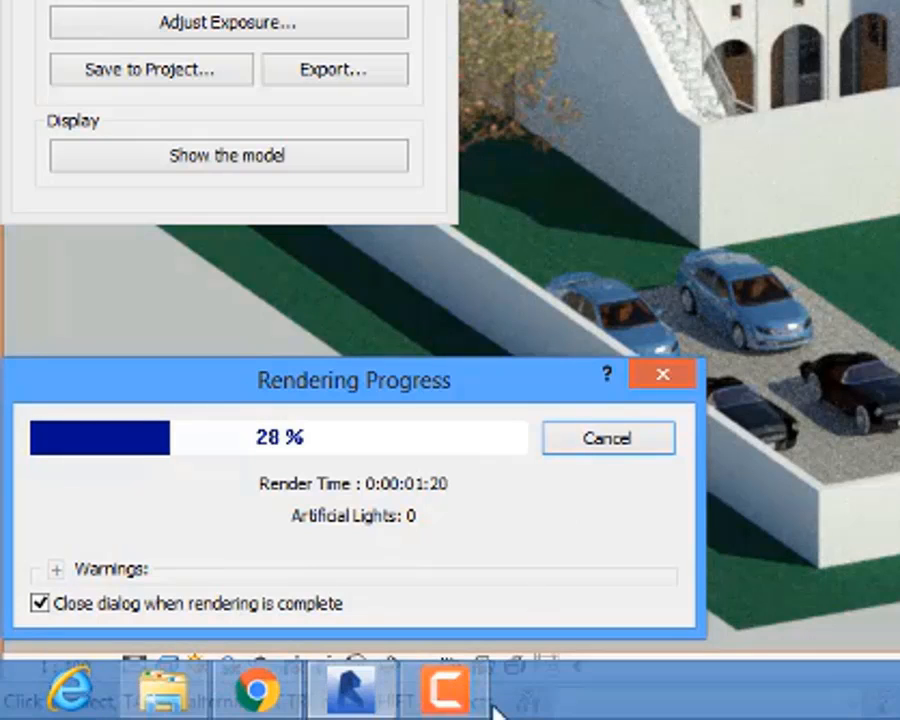
{"action": "left_click", "coordinate": [488, 706]}
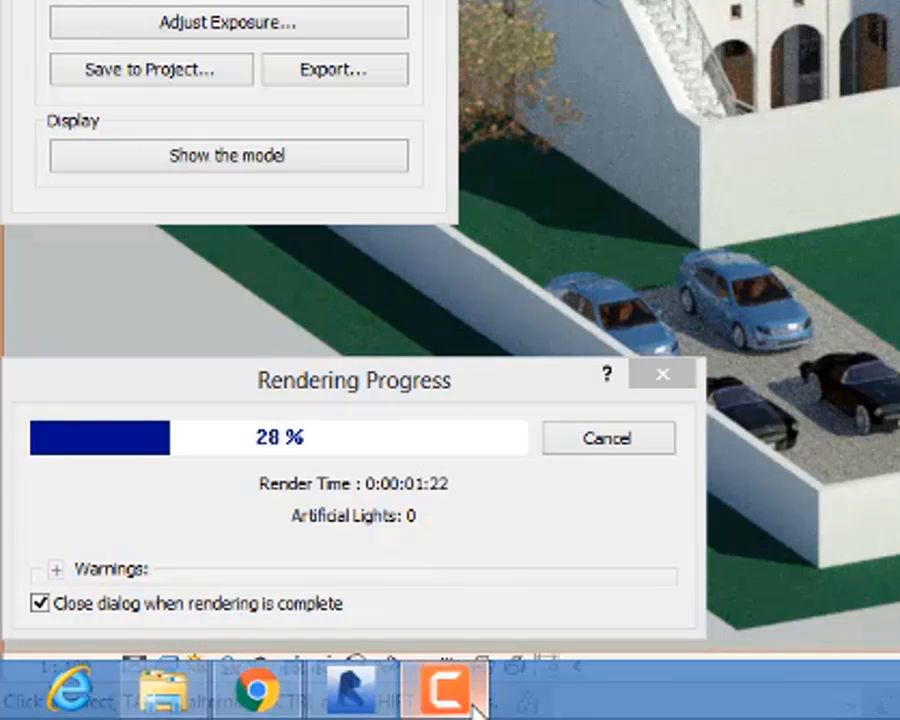
{"action": "left_click", "coordinate": [586, 596]}
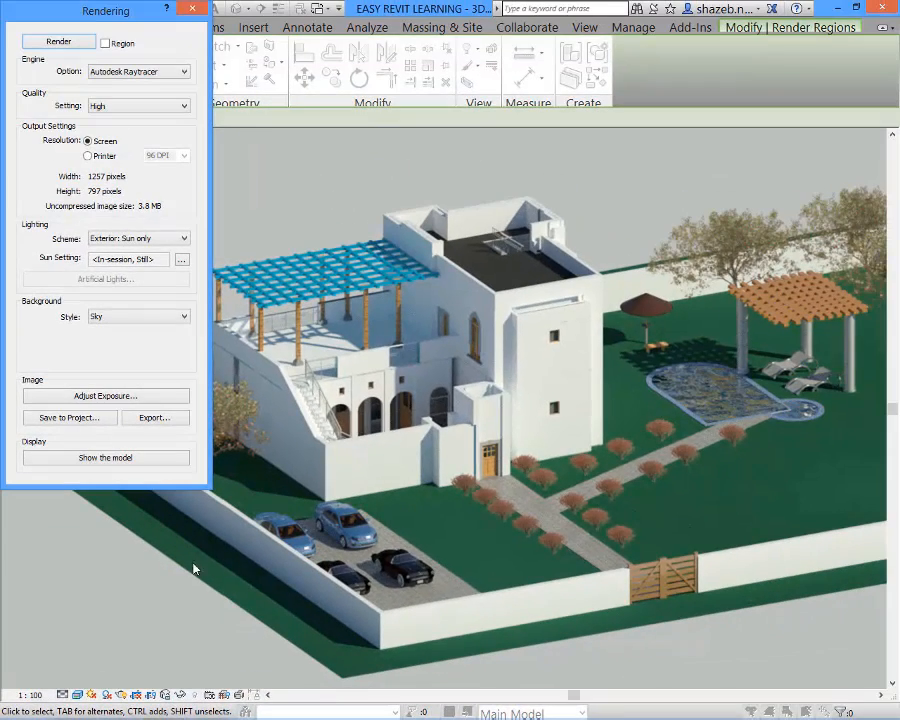
Compare the raytraced image with the model display and save the rendering to the project as EASR RAY.
{"action": "left_click", "coordinate": [133, 459]}
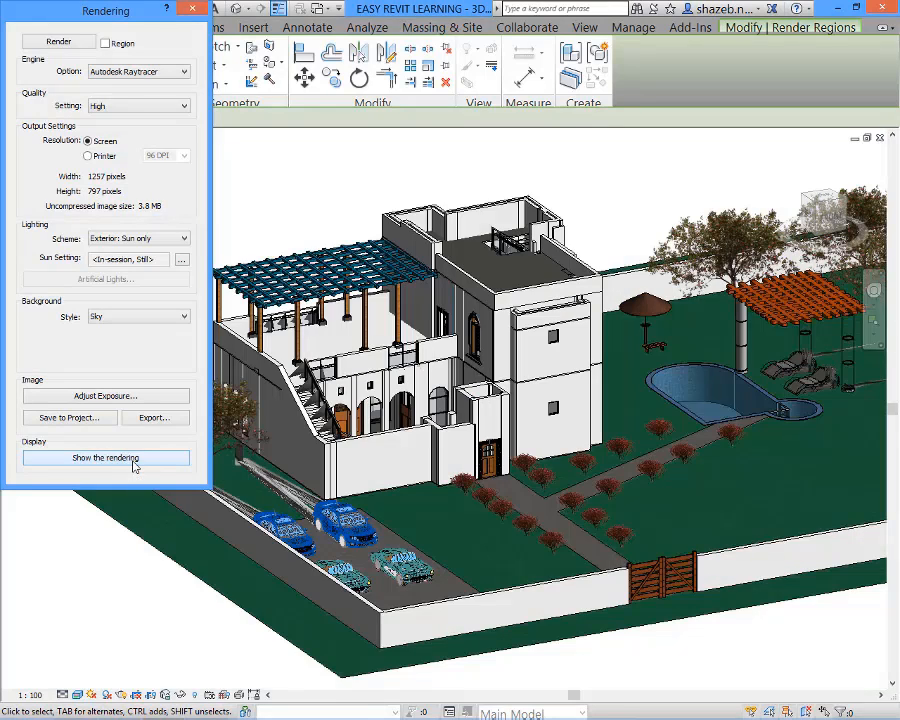
{"action": "left_click", "coordinate": [133, 459]}
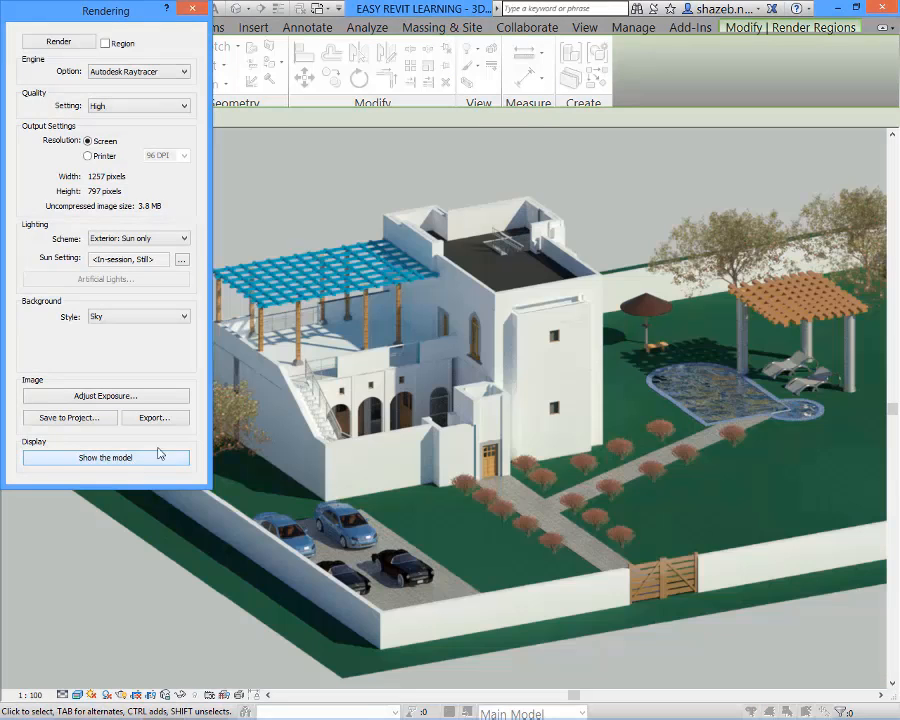
{"action": "left_click", "coordinate": [94, 418]}
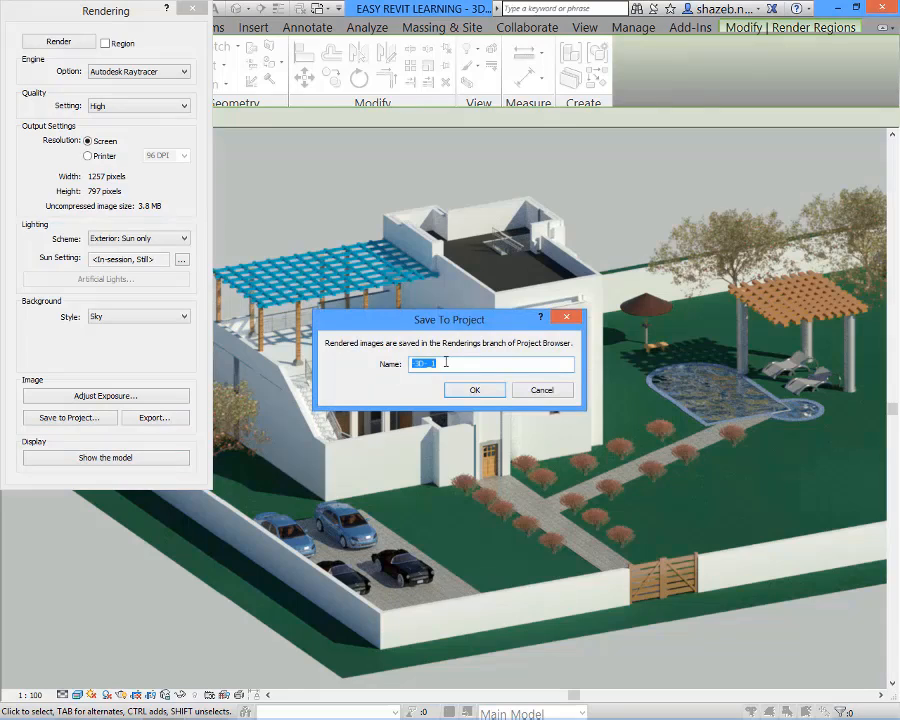
{"action": "type", "text": "EASR RAY"}
{"action": "left_click", "coordinate": [474, 392]}
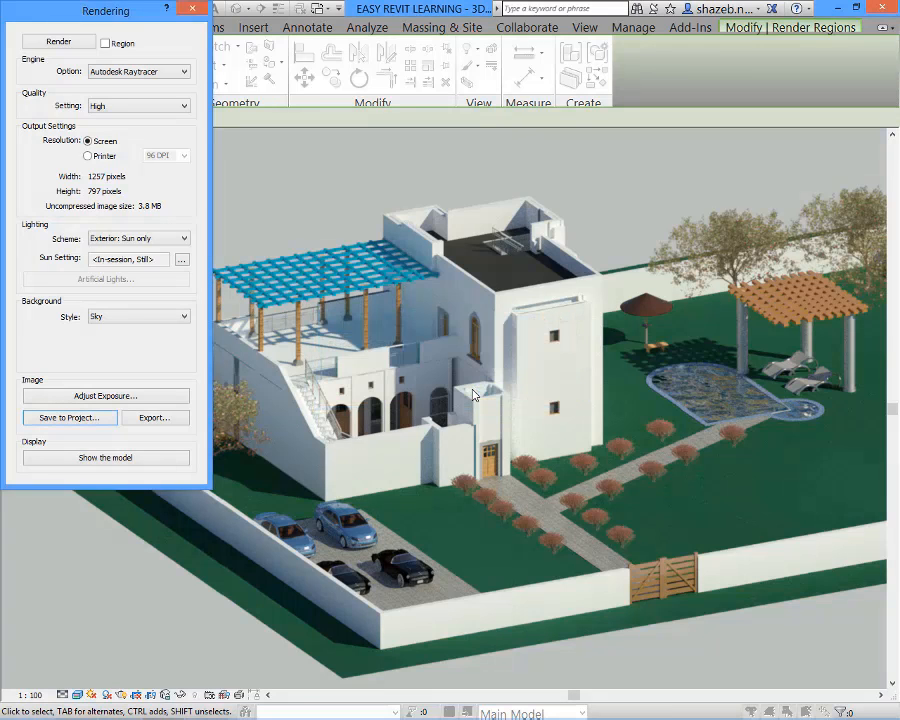
Close the rendering settings and show the Project Browser at its Renderings branch.
{"action": "left_click", "coordinate": [192, 9]}
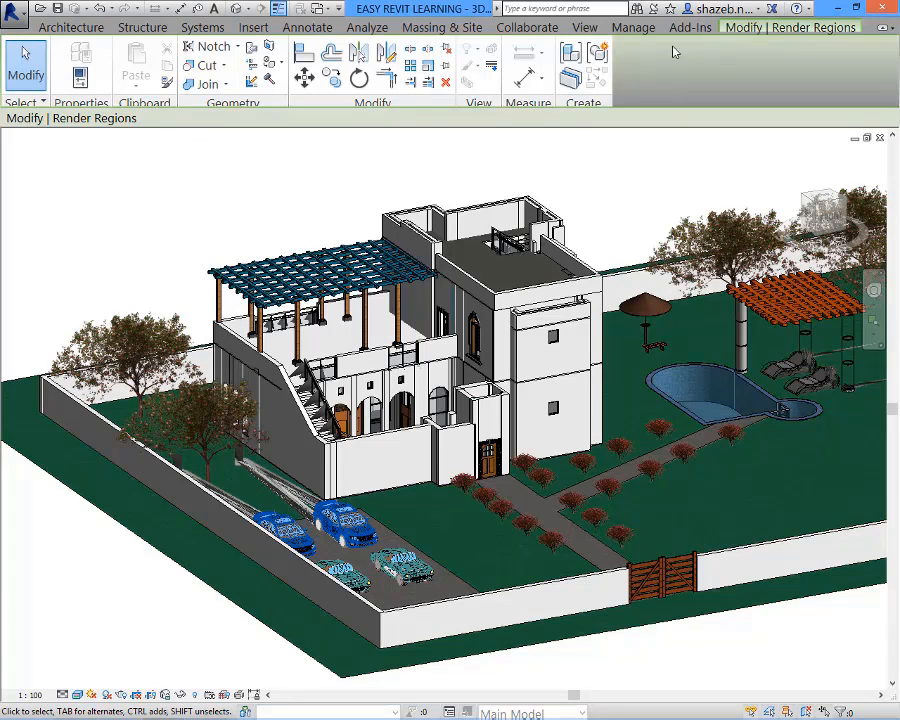
{"action": "left_click", "coordinate": [584, 27]}
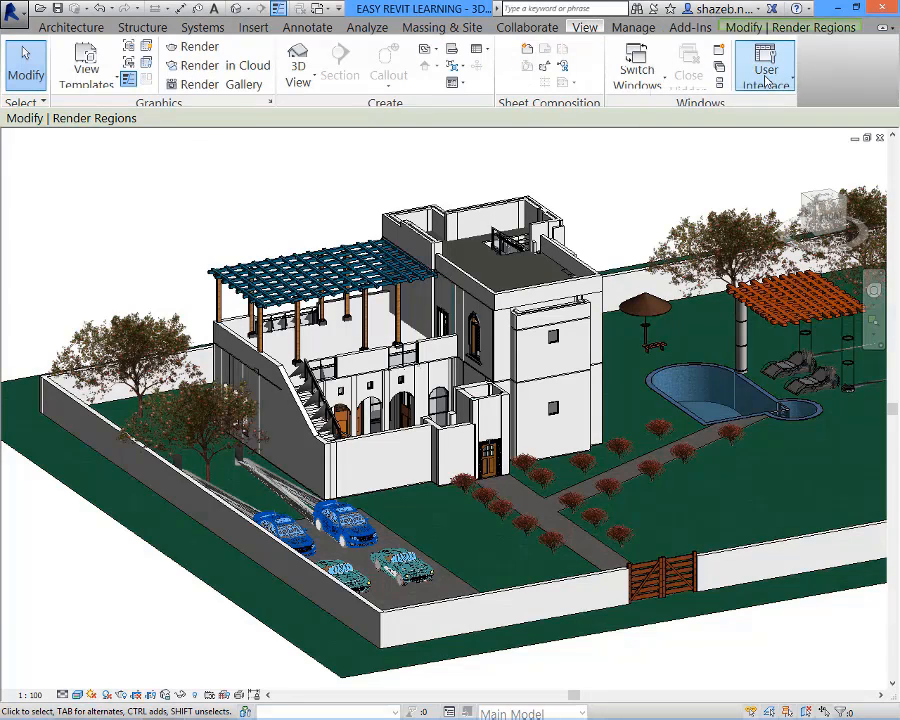
{"action": "left_click", "coordinate": [766, 82]}
{"action": "left_click", "coordinate": [746, 143]}
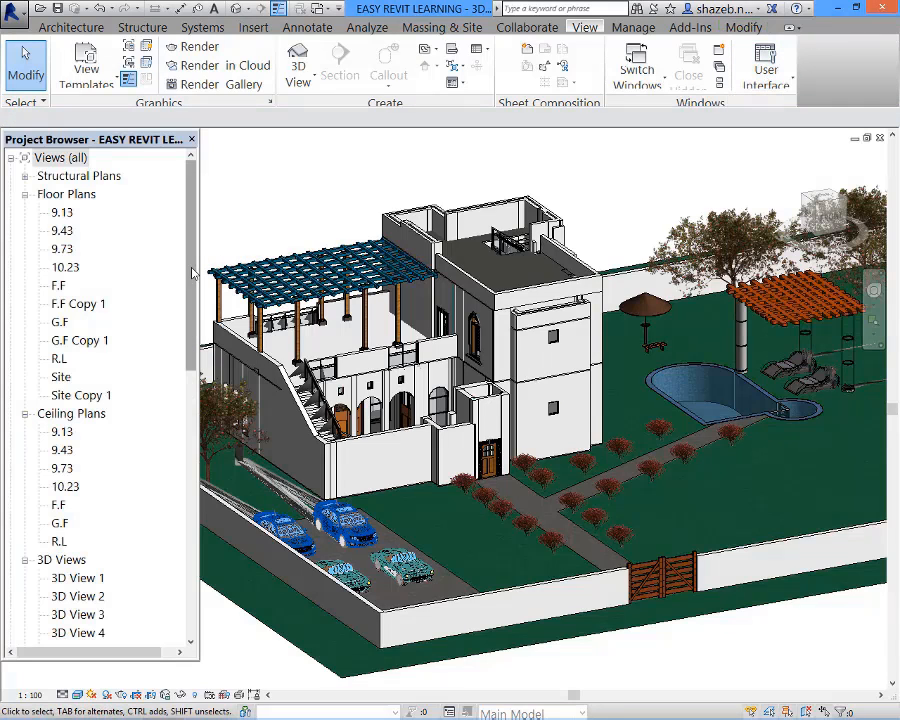
{"action": "left_click_drag", "start_coordinate": [193, 272], "coordinate": [171, 512]}
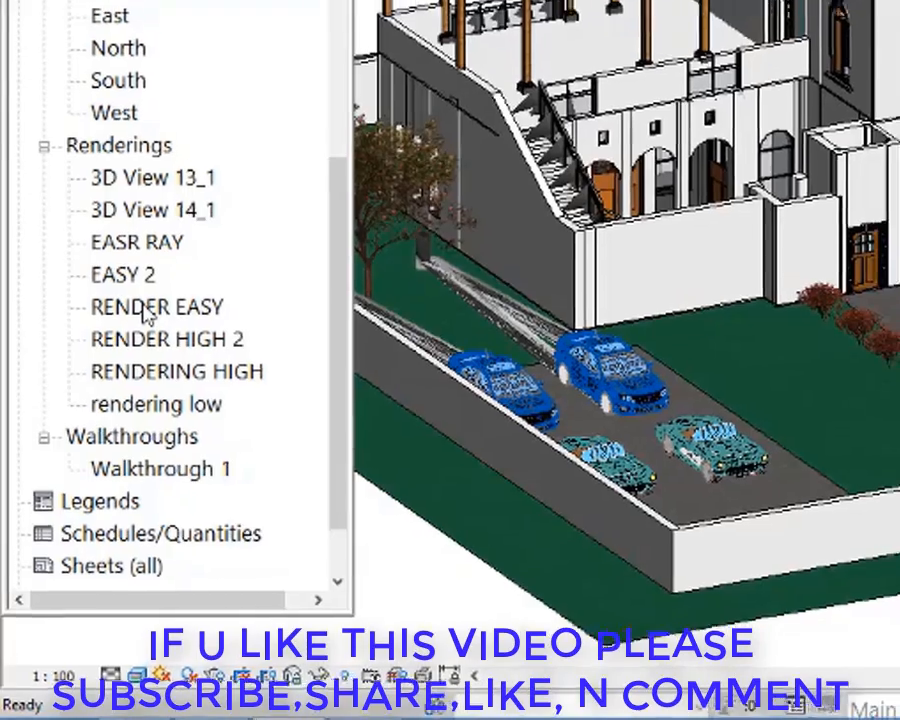
Examine the saved renderings RENDER EASY, EASY 2, EASR RAY, RENDER HIGH 2, RENDERING HIGH and rendering low in turn.
{"action": "double_click", "coordinate": [150, 305]}
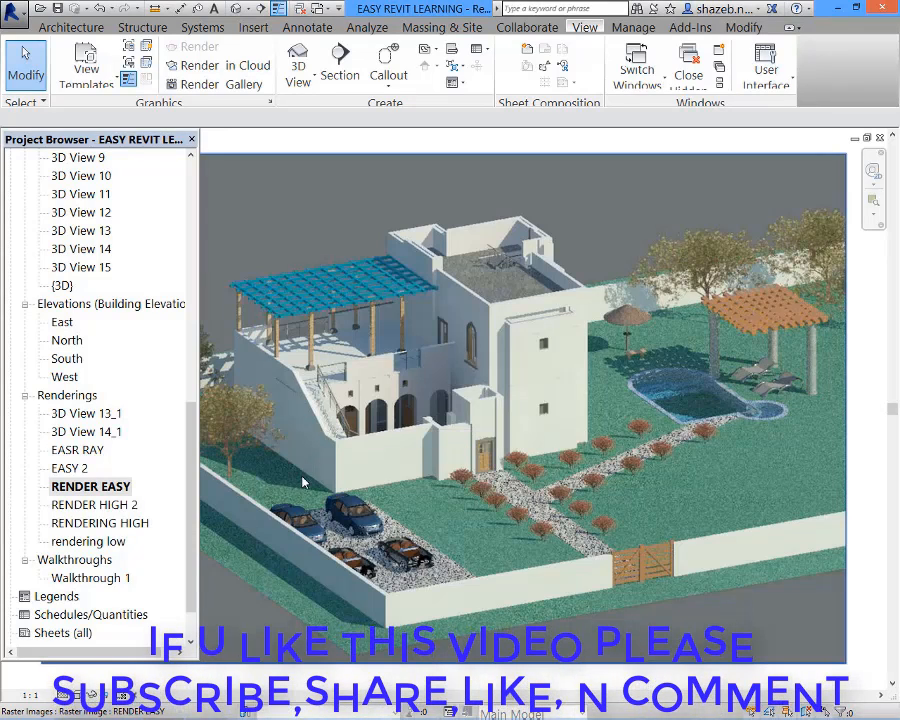
{"action": "double_click", "coordinate": [70, 468]}
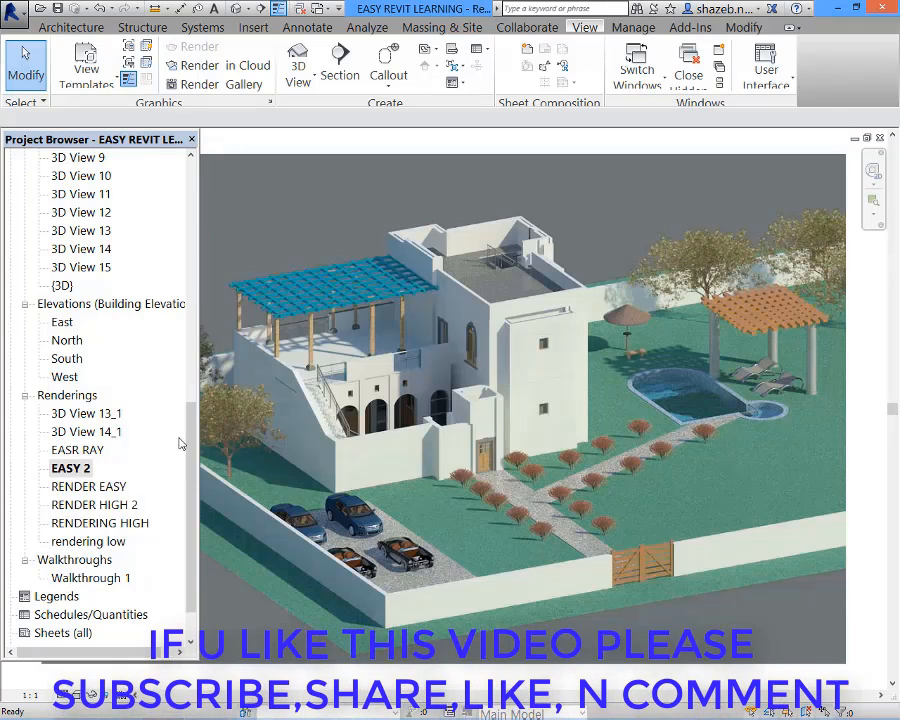
{"action": "double_click", "coordinate": [92, 455]}
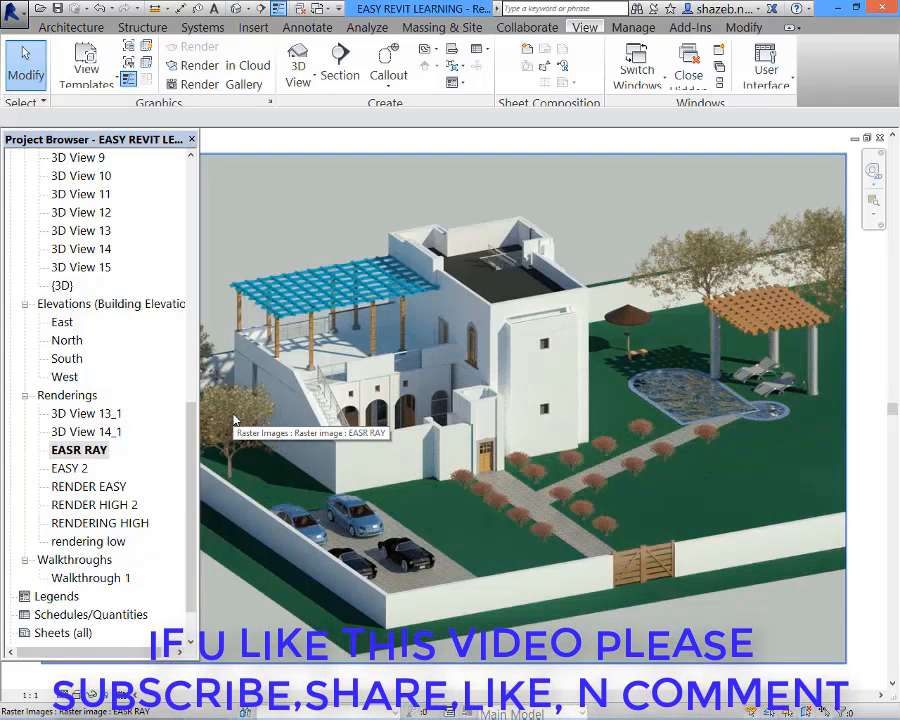
{"action": "double_click", "coordinate": [112, 504]}
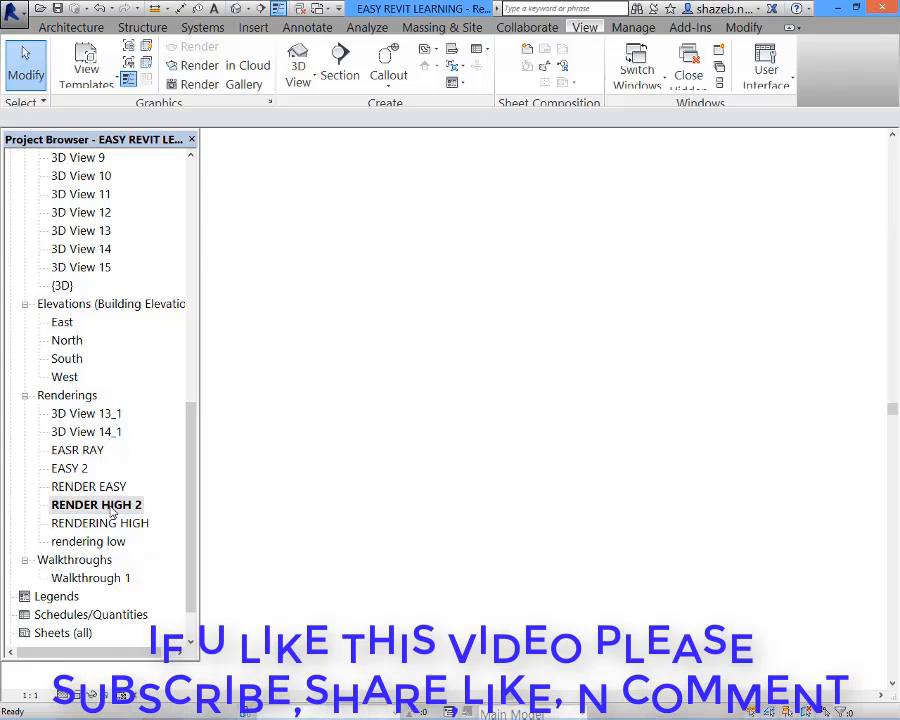
{"action": "double_click", "coordinate": [118, 524]}
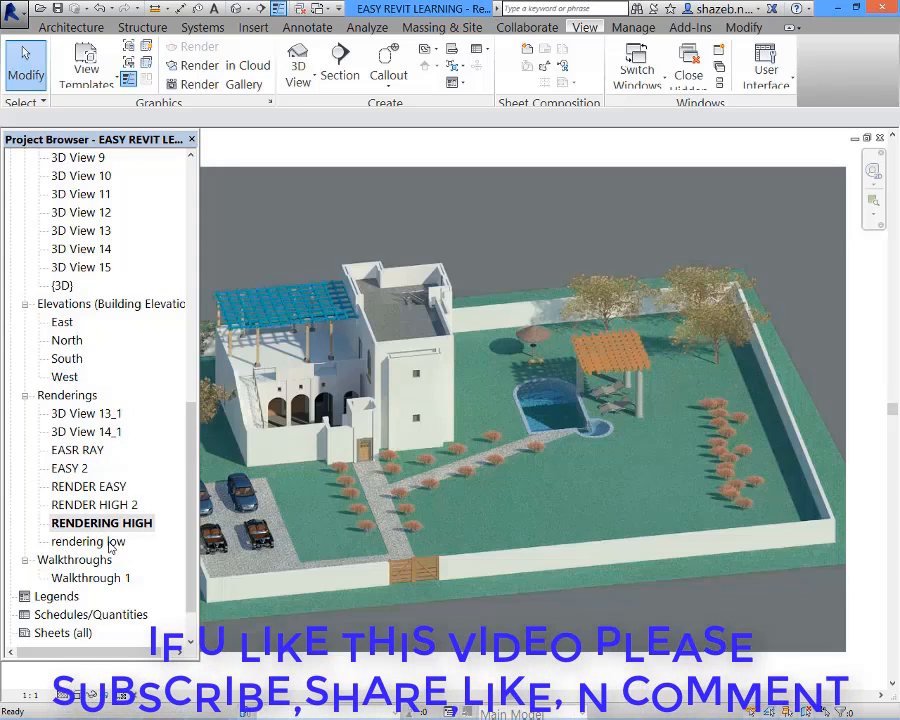
{"action": "double_click", "coordinate": [100, 541]}
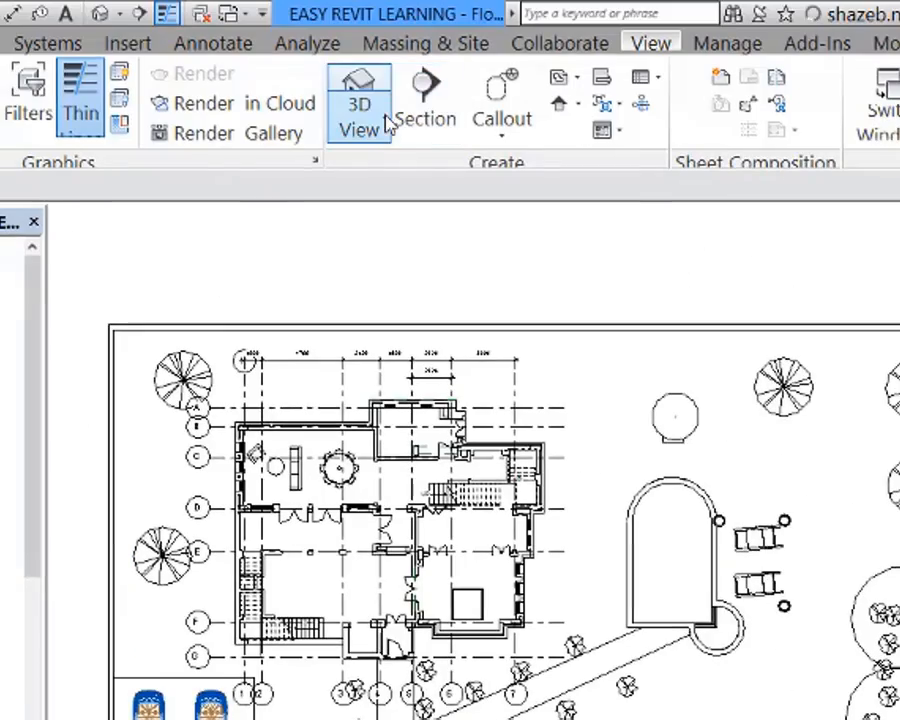
Create a camera view of the house entrance from the plan, placing the camera beside the front path and aiming it at the house.
{"action": "left_click", "coordinate": [378, 118]}
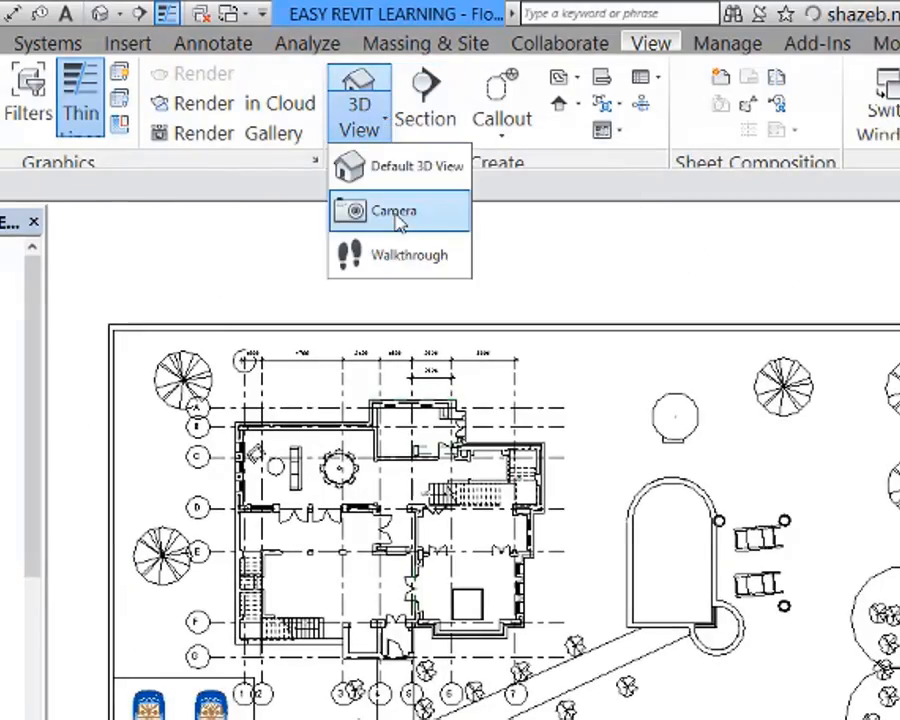
{"action": "left_click", "coordinate": [390, 210]}
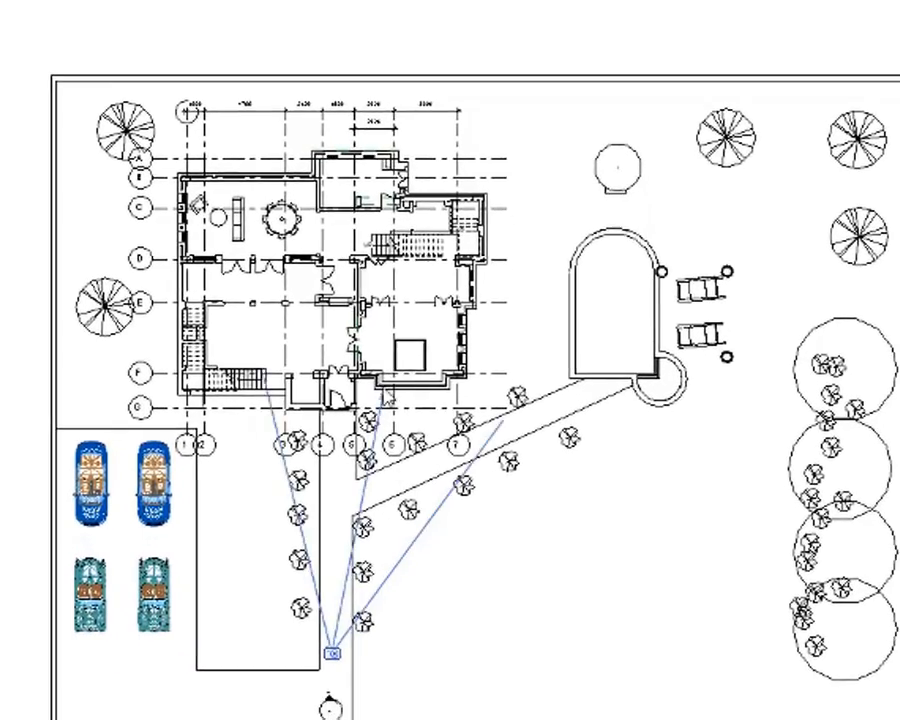
{"action": "left_click", "coordinate": [410, 360]}
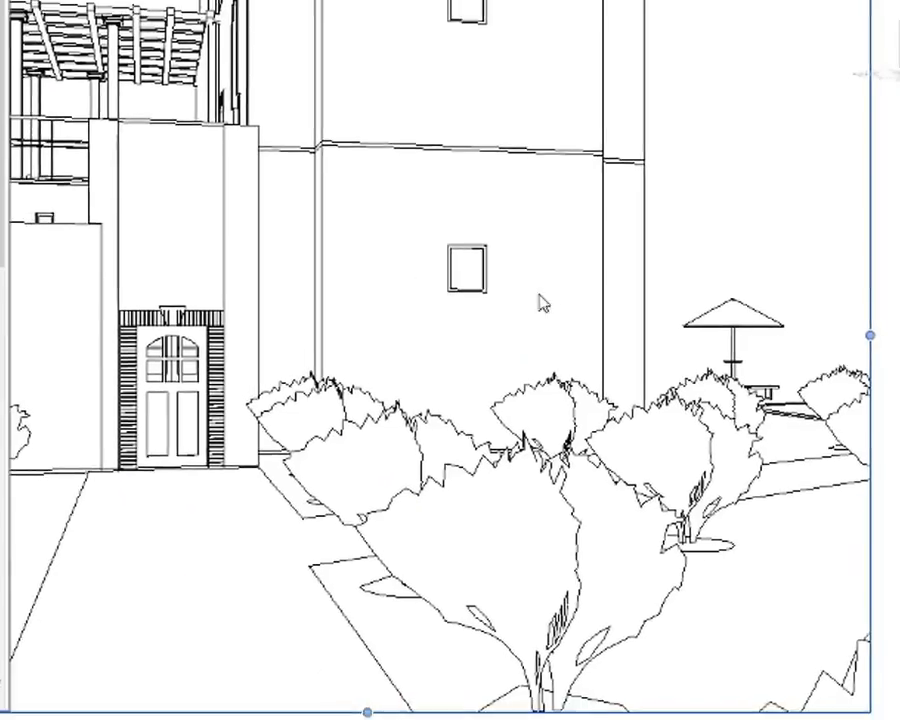
Enlarge the camera view's crop region on all four sides to frame the whole house, and apply the Realistic visual style.
{"action": "scroll", "coordinate": [545, 328], "scroll_direction": "down", "scroll_amount": 2}
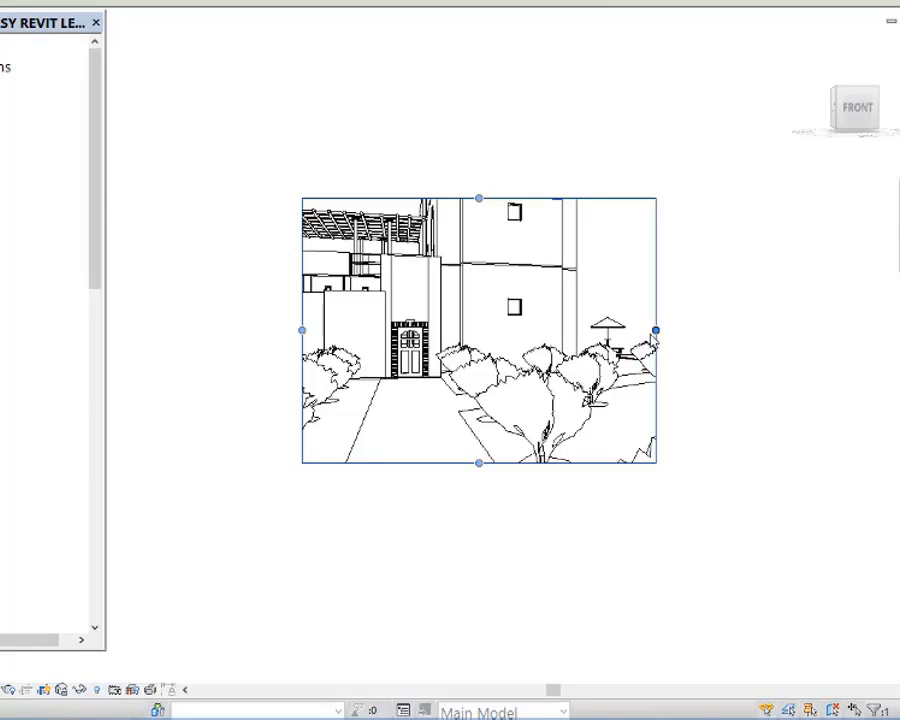
{"action": "left_click_drag", "start_coordinate": [656, 330], "coordinate": [787, 330]}
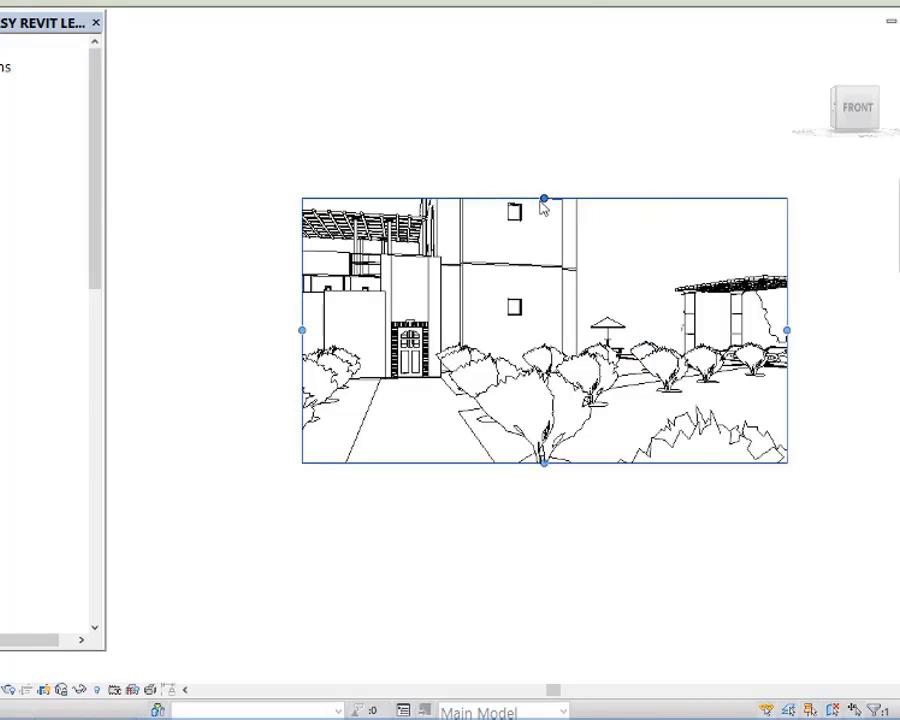
{"action": "left_click_drag", "start_coordinate": [543, 199], "coordinate": [496, 150]}
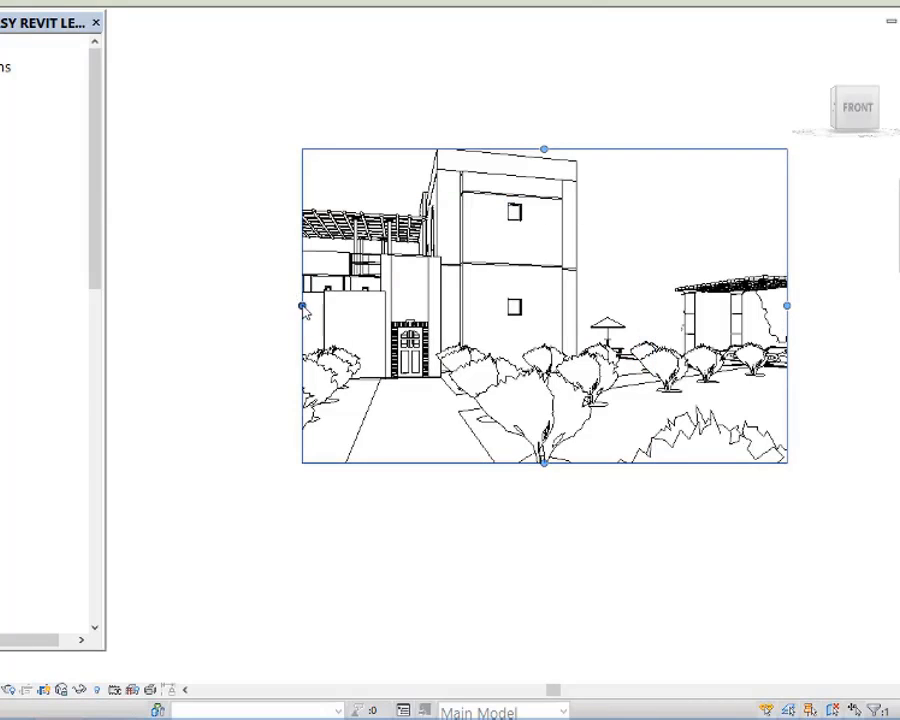
{"action": "left_click_drag", "start_coordinate": [301, 305], "coordinate": [196, 305]}
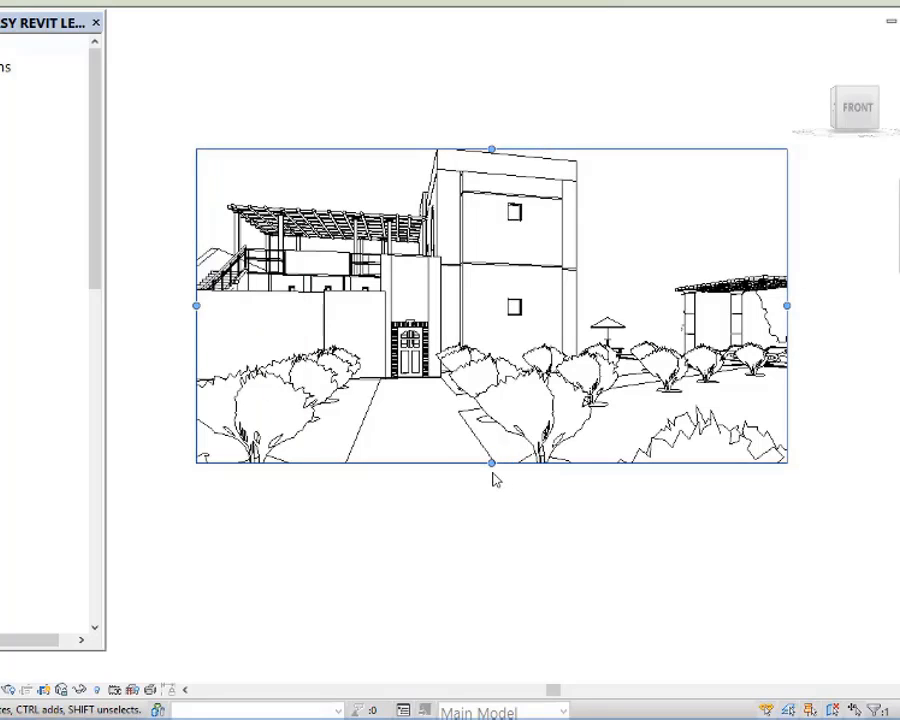
{"action": "left_click_drag", "start_coordinate": [490, 464], "coordinate": [492, 514]}
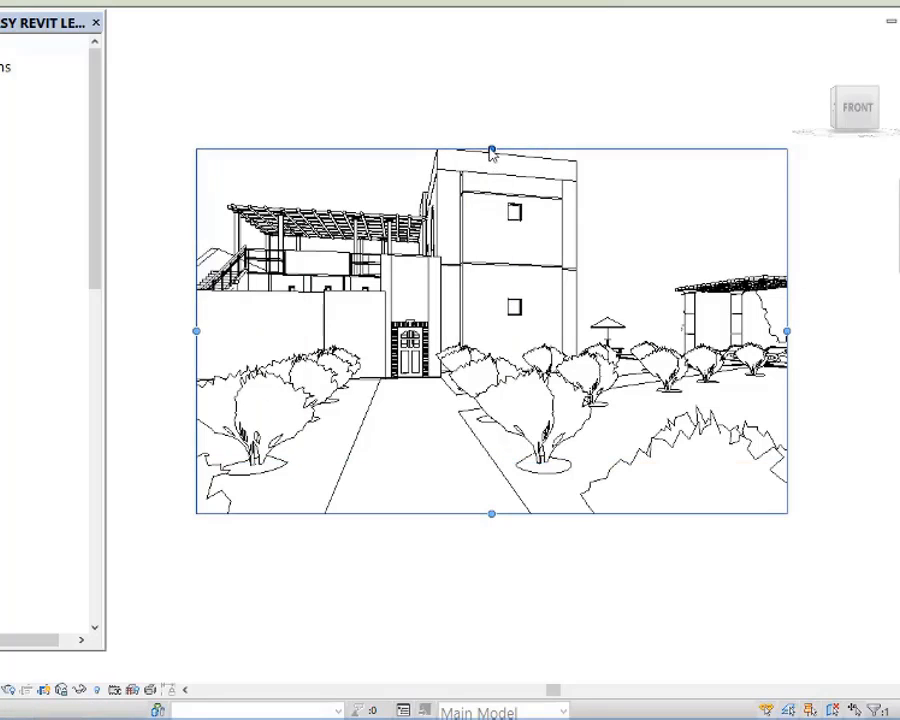
{"action": "left_click_drag", "start_coordinate": [492, 149], "coordinate": [490, 107]}
{"action": "left_click_drag", "start_coordinate": [197, 313], "coordinate": [154, 309]}
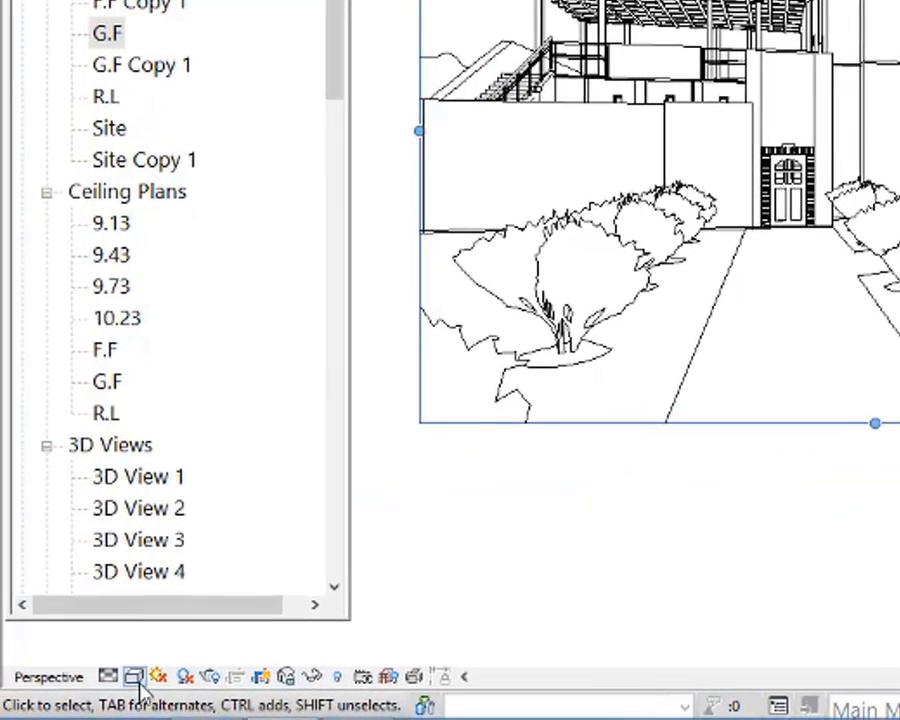
{"action": "left_click", "coordinate": [130, 678]}
{"action": "left_click", "coordinate": [150, 608]}
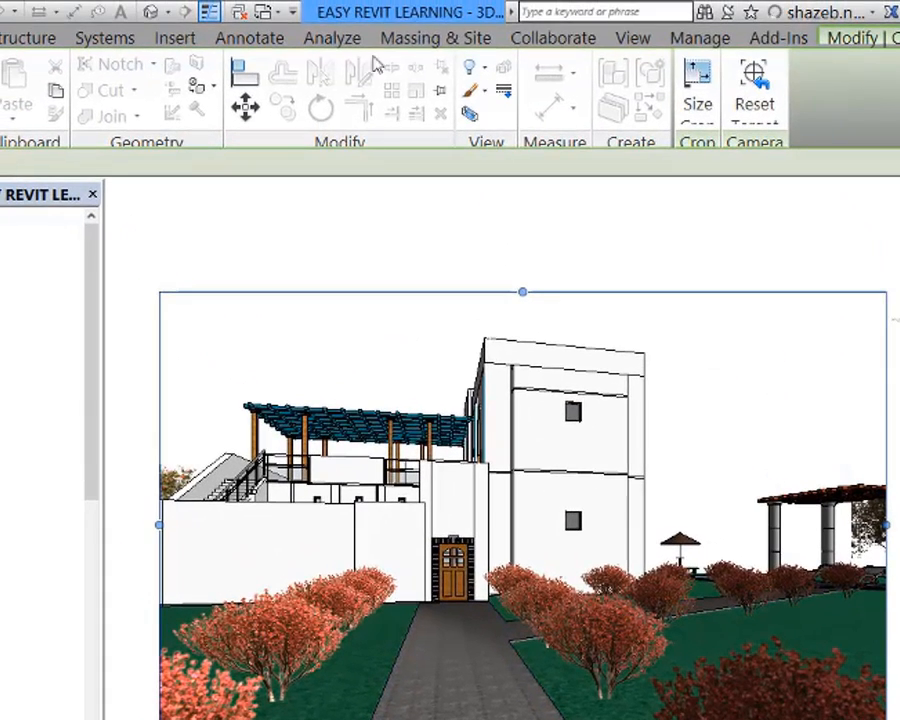
Set up a cloud rendering of 3D View 18 as a Still Image with Final quality and Maximum (16 Mega Pixel) size.
{"action": "left_click", "coordinate": [630, 38]}
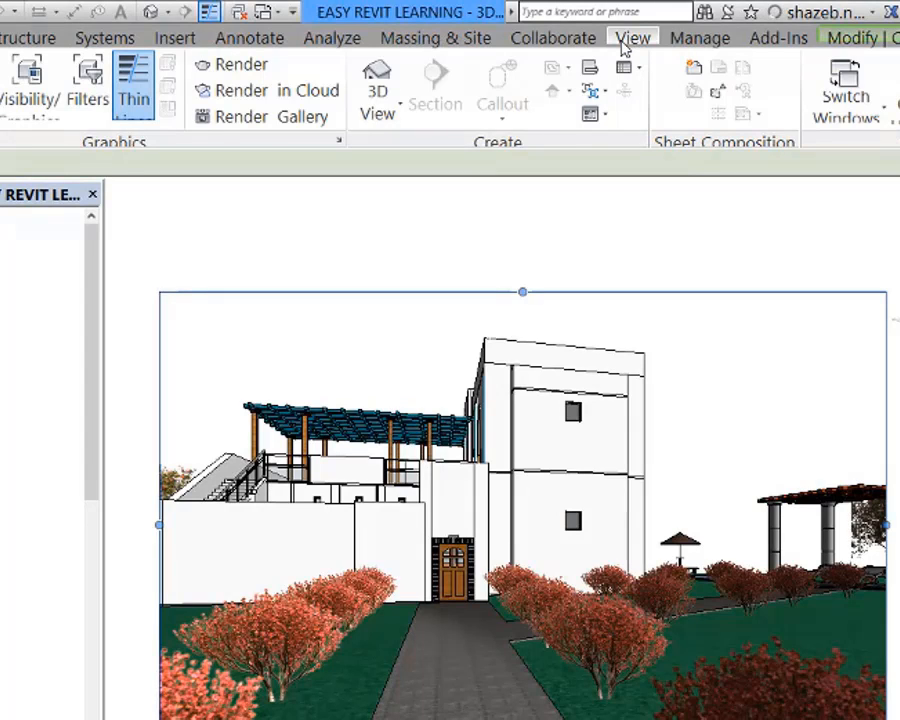
{"action": "left_click", "coordinate": [320, 92]}
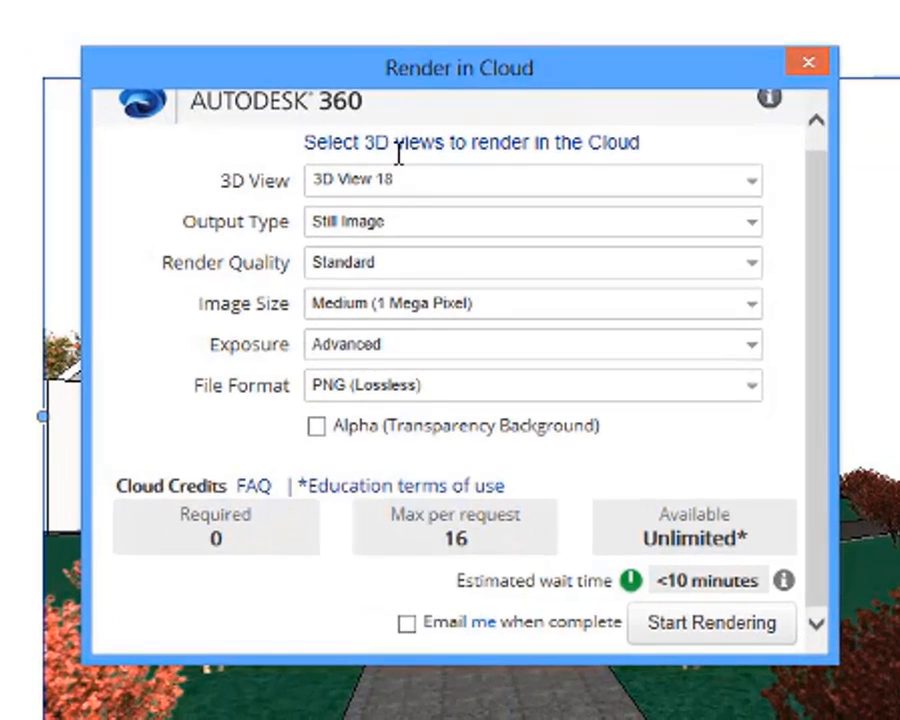
{"action": "left_click", "coordinate": [408, 186]}
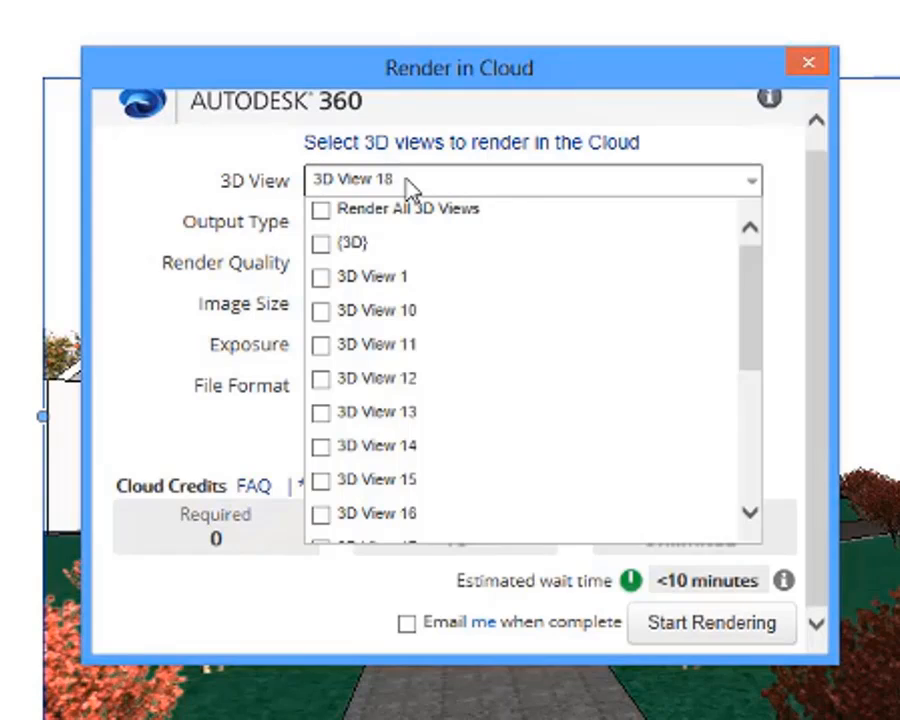
{"action": "left_click", "coordinate": [396, 192]}
{"action": "left_click", "coordinate": [388, 226]}
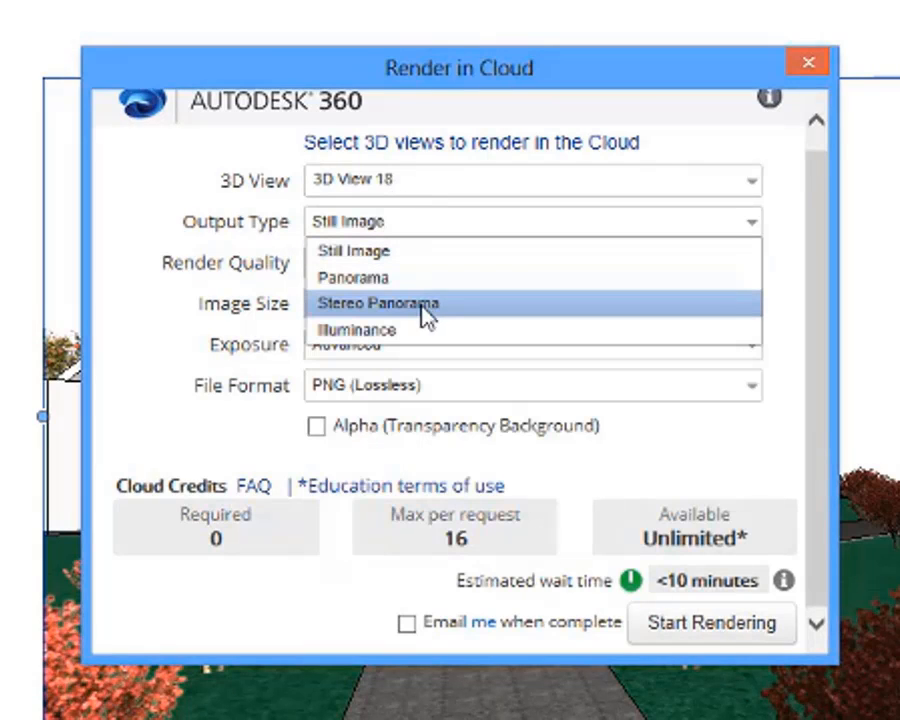
{"action": "left_click", "coordinate": [376, 253]}
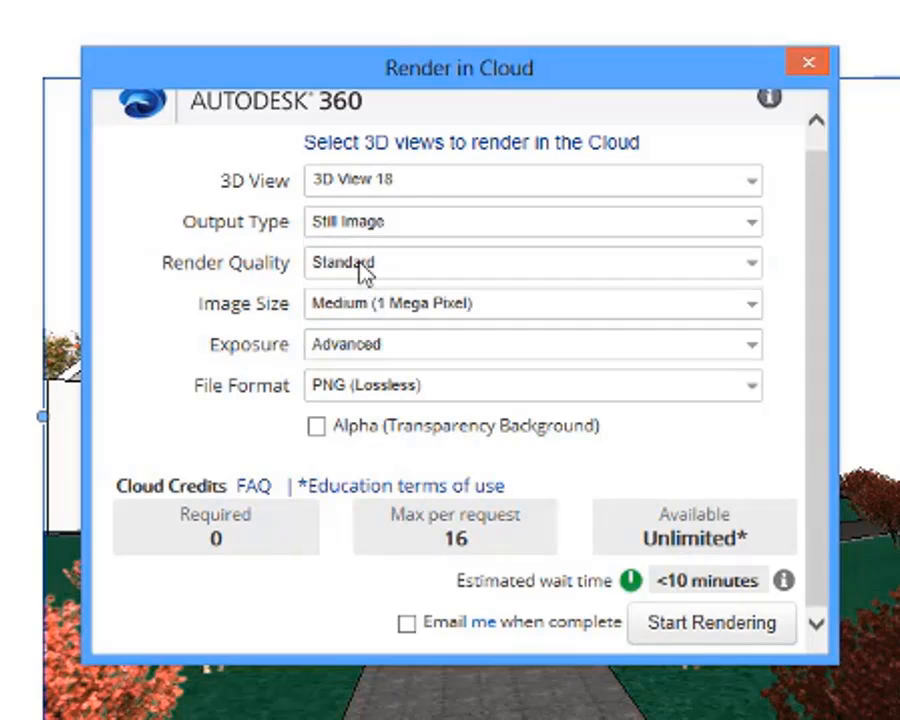
{"action": "left_click", "coordinate": [362, 265]}
{"action": "left_click", "coordinate": [368, 317]}
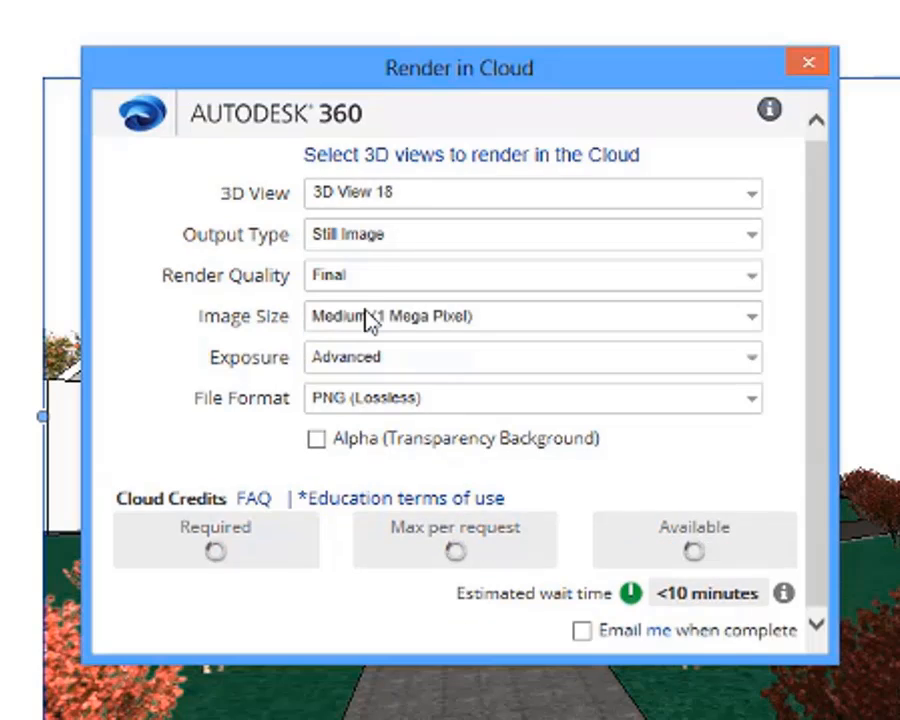
{"action": "left_click", "coordinate": [390, 313]}
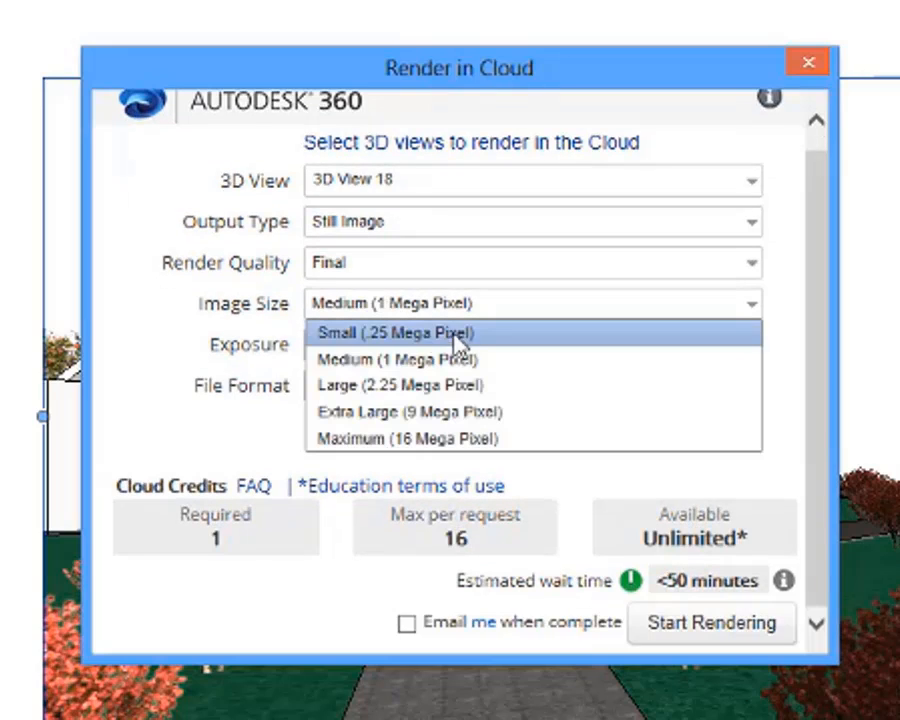
{"action": "left_click", "coordinate": [522, 447]}
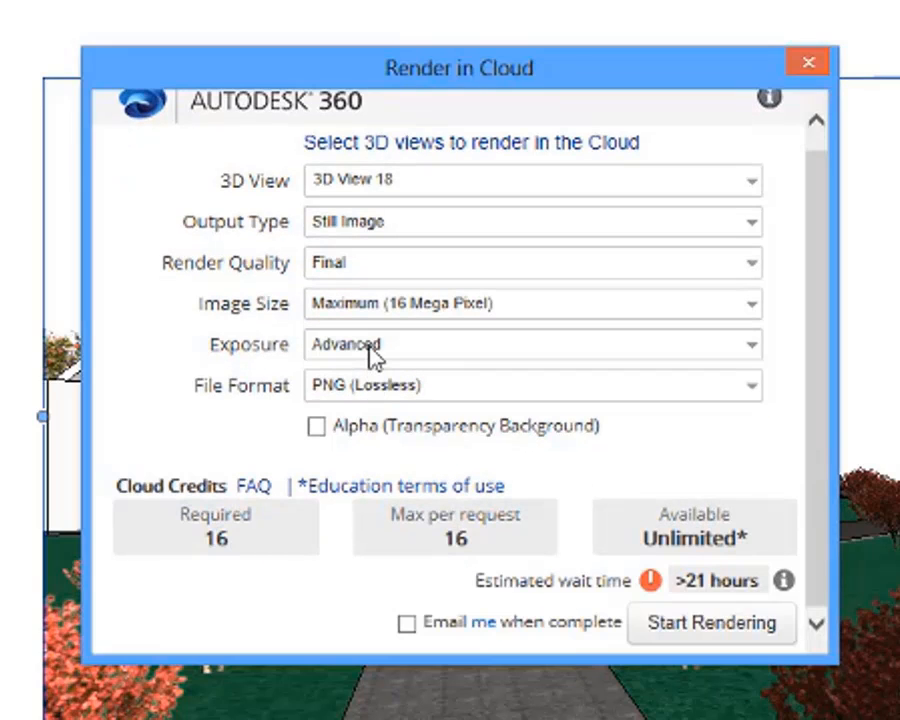
Choose JPEG (High Quality) with Advanced exposure, request an email when complete, and start the cloud rendering.
{"action": "left_click", "coordinate": [371, 355]}
{"action": "left_click", "coordinate": [372, 358]}
{"action": "left_click", "coordinate": [397, 392]}
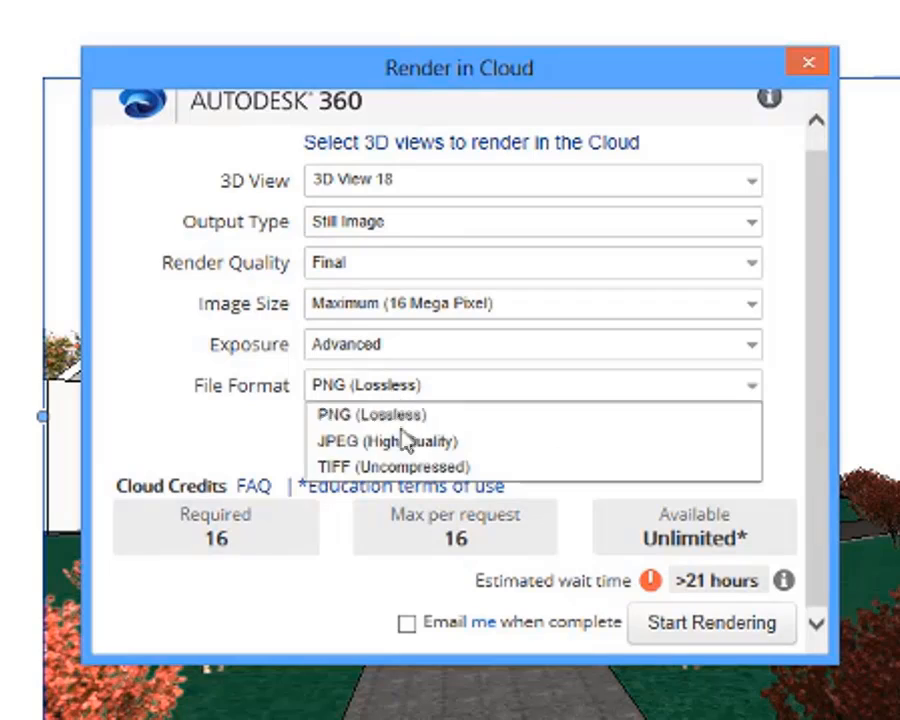
{"action": "left_click", "coordinate": [398, 445]}
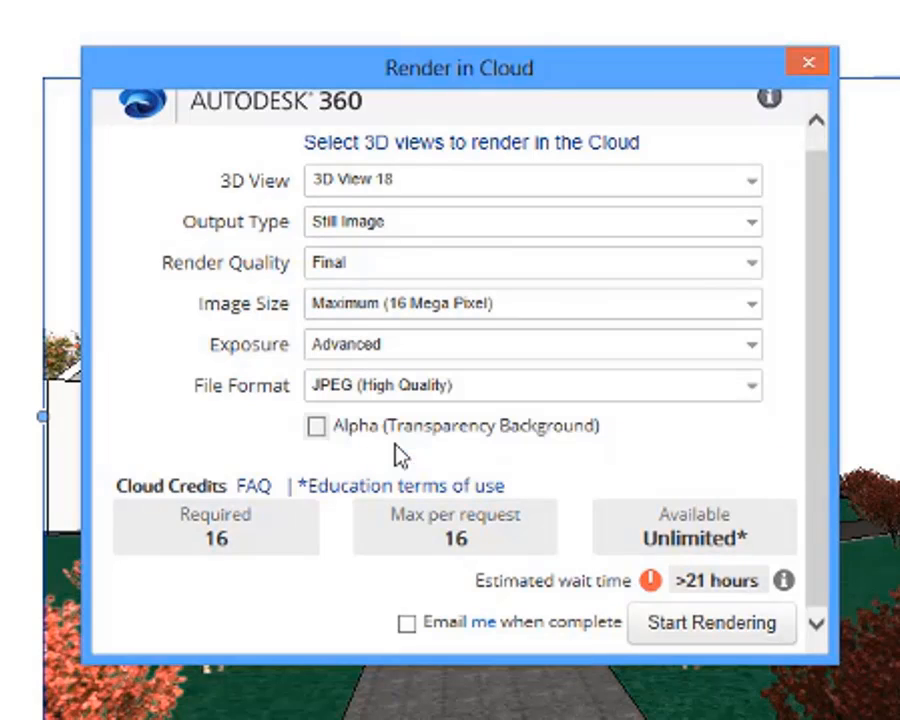
{"action": "left_click", "coordinate": [407, 630]}
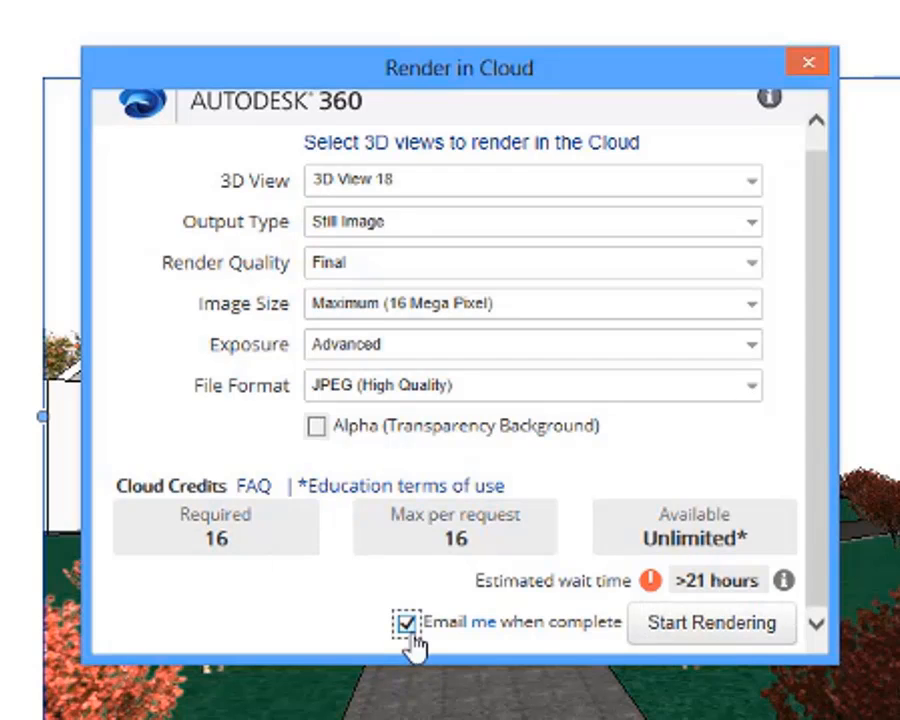
{"action": "left_click", "coordinate": [730, 648]}
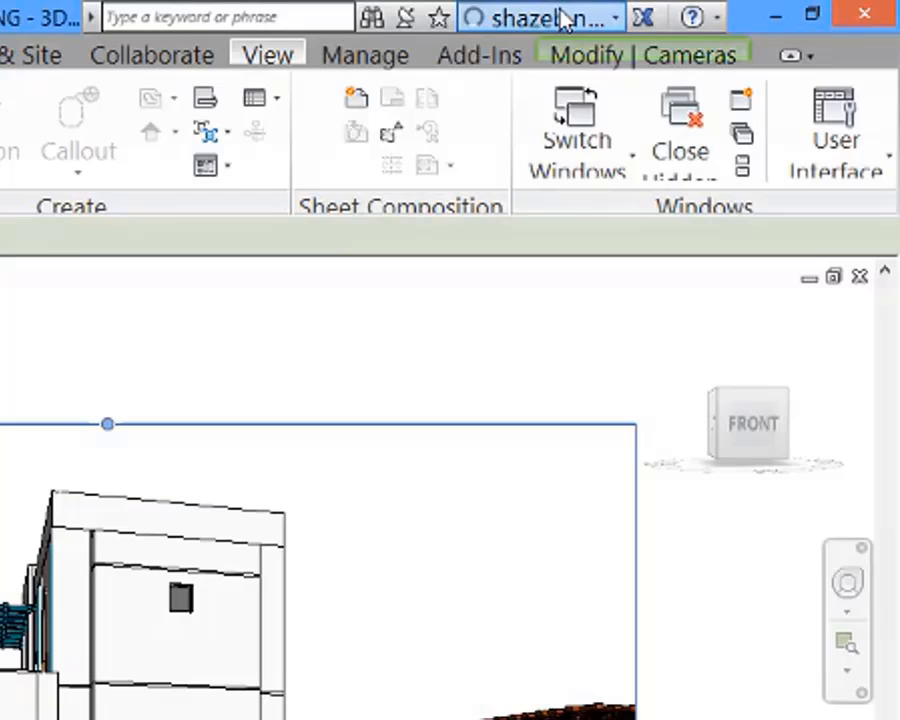
Switch to the online My Renderings gallery in the browser and check the submitted 3D View 18 and 3D View 17 jobs.
{"action": "left_click", "coordinate": [565, 20]}
{"action": "left_click", "coordinate": [583, 156]}
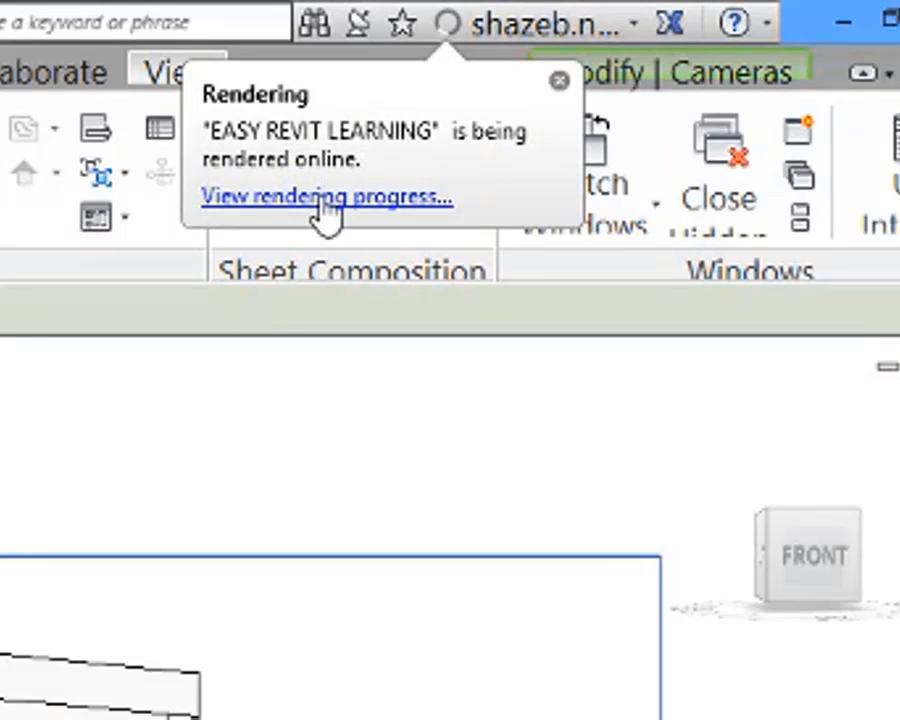
{"action": "left_click", "coordinate": [325, 198]}
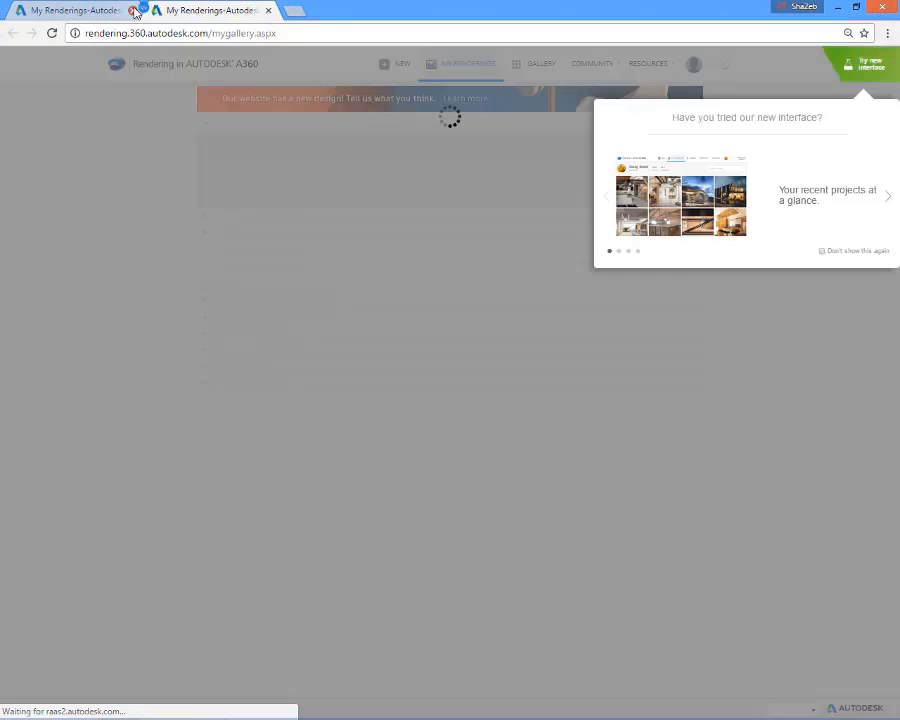
{"action": "left_click", "coordinate": [133, 10]}
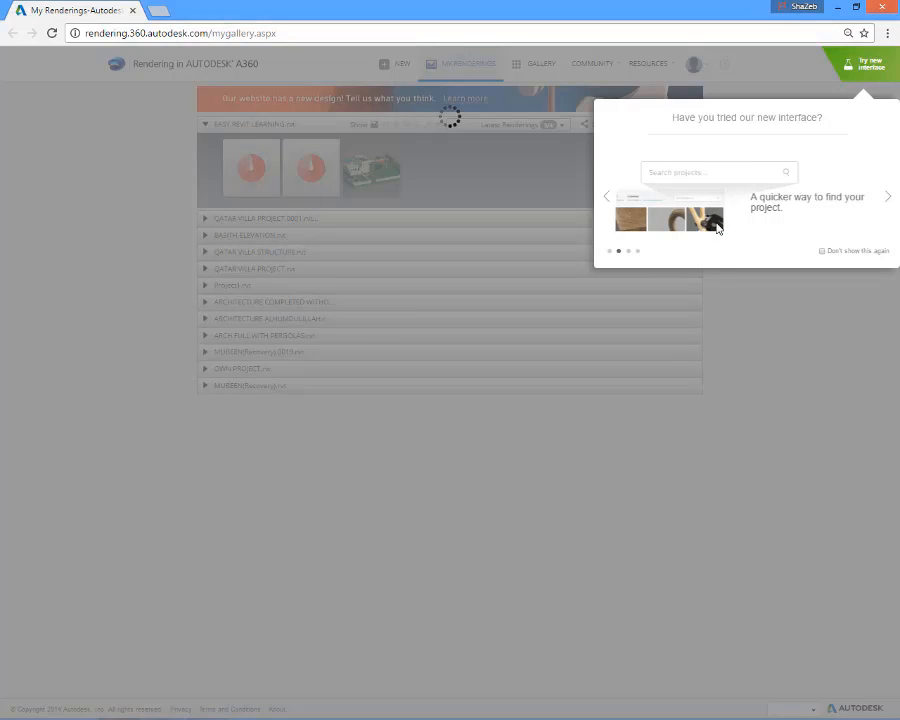
{"action": "left_click", "coordinate": [785, 337]}
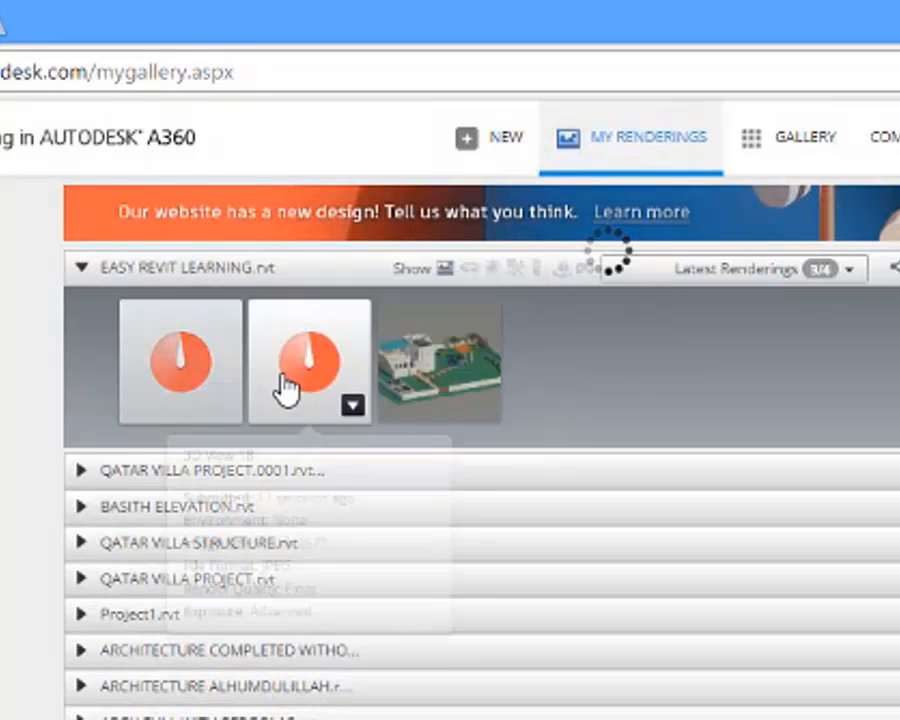
{"action": "mouse_move", "coordinate": [288, 395]}
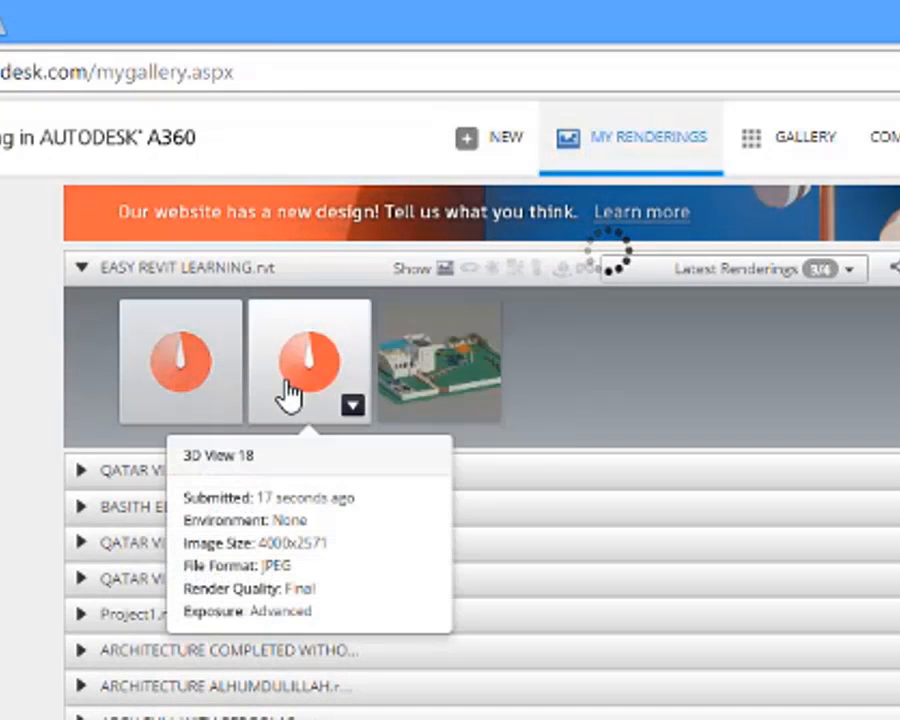
{"action": "mouse_move", "coordinate": [201, 375]}
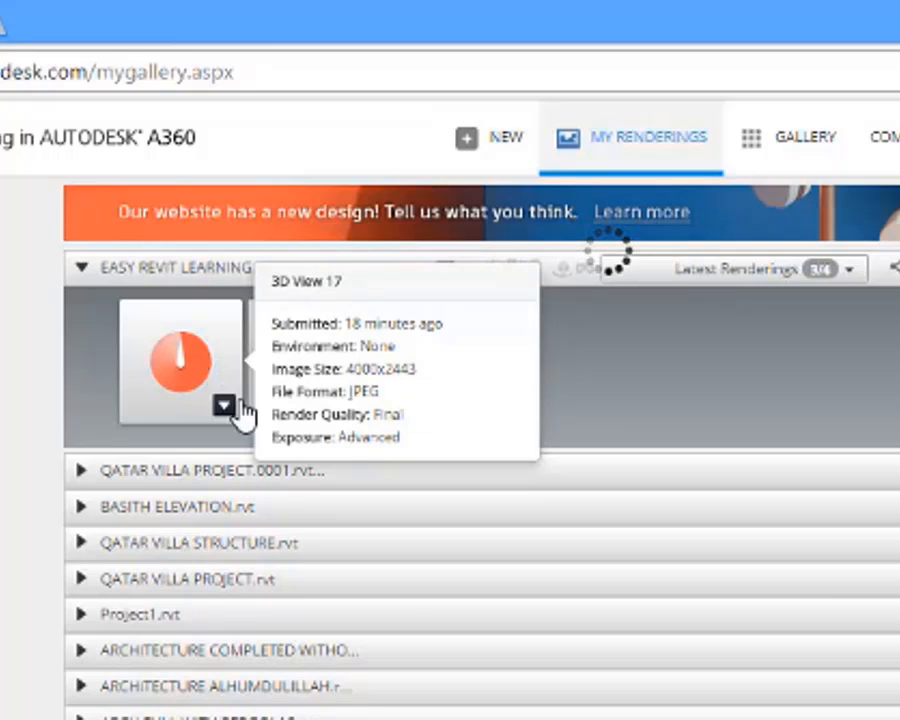
{"action": "left_click_drag", "start_coordinate": [264, 474], "coordinate": [281, 575]}
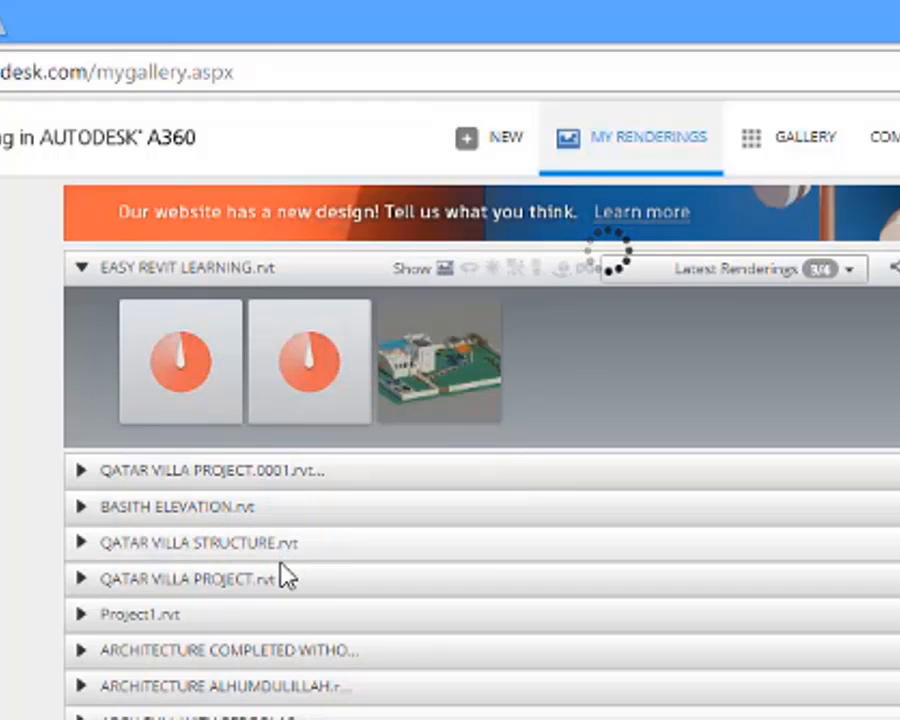
Expand the QATAR VILLA PROJECT.rvt renderings and view the first still image of the villa.
{"action": "left_click", "coordinate": [272, 583]}
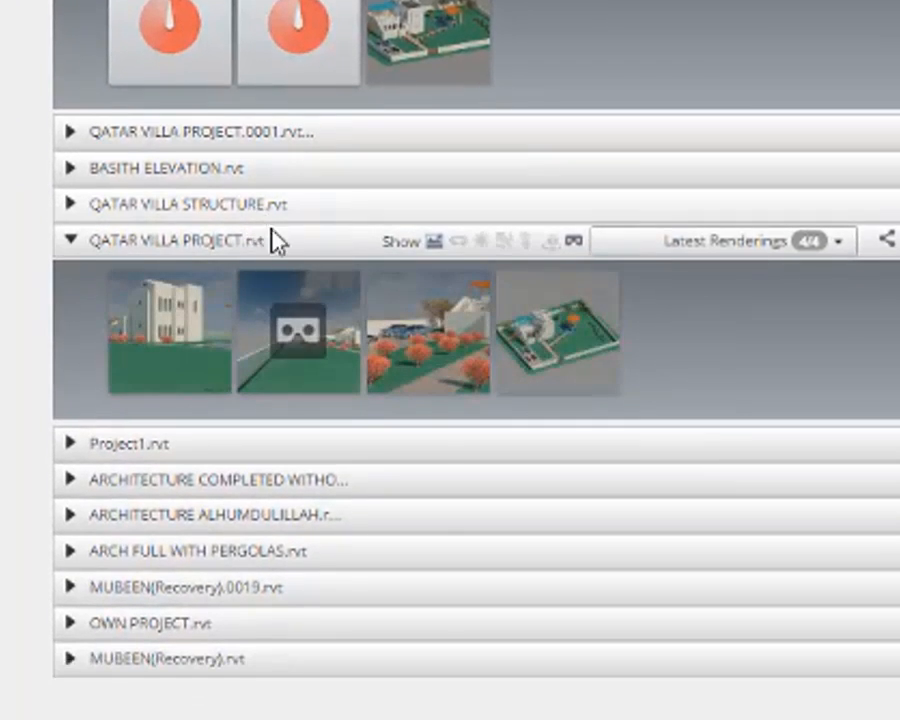
{"action": "mouse_move", "coordinate": [329, 655]}
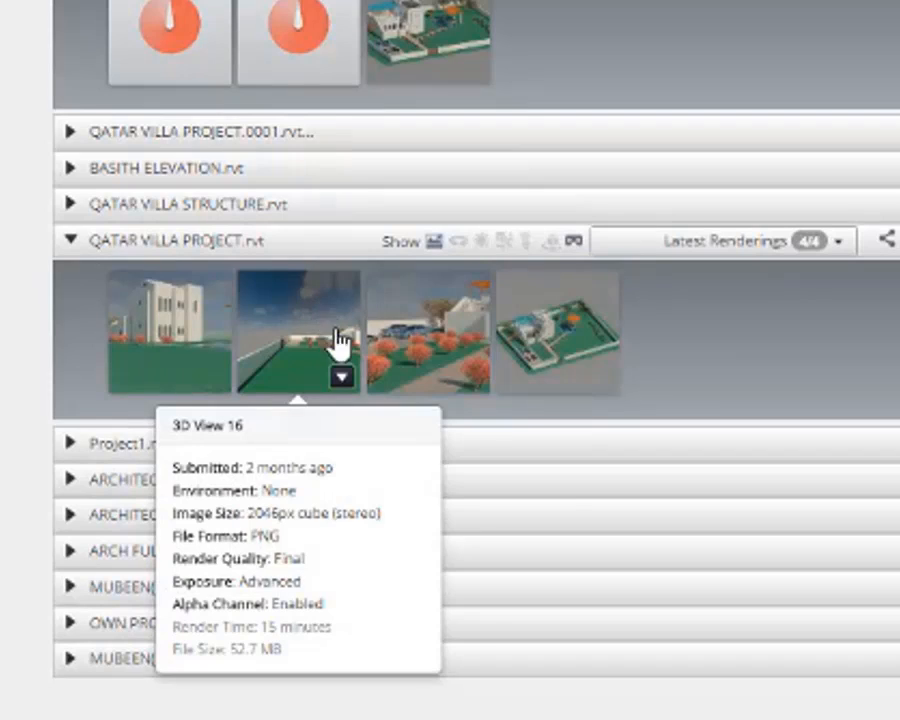
{"action": "left_click", "coordinate": [215, 335]}
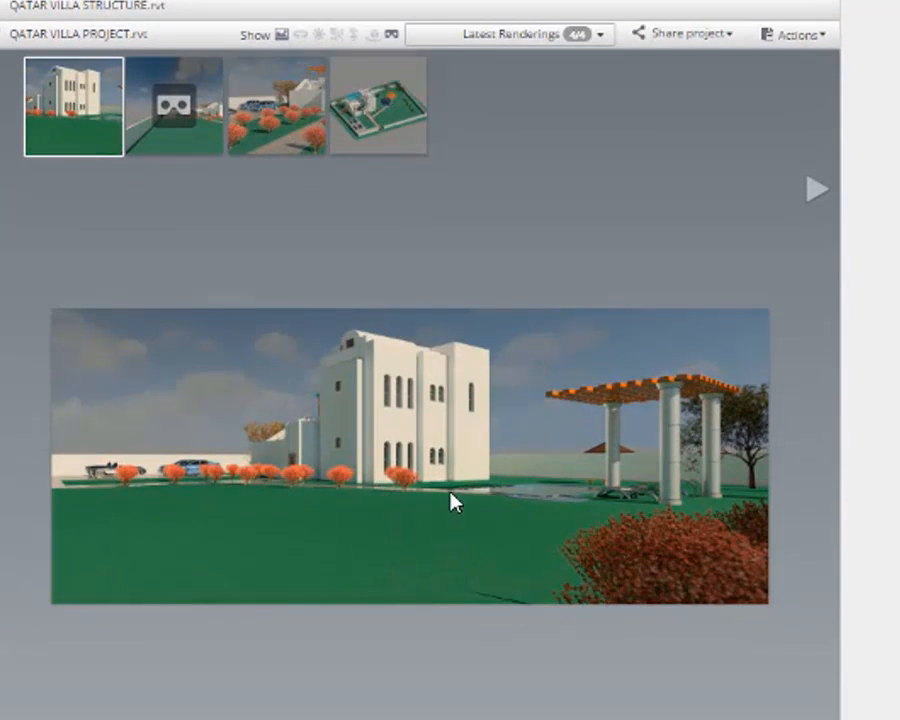
Show the 3D View 16 stereo panorama in full screen and look around the garden, villa, pool and parked cars.
{"action": "left_click", "coordinate": [813, 190]}
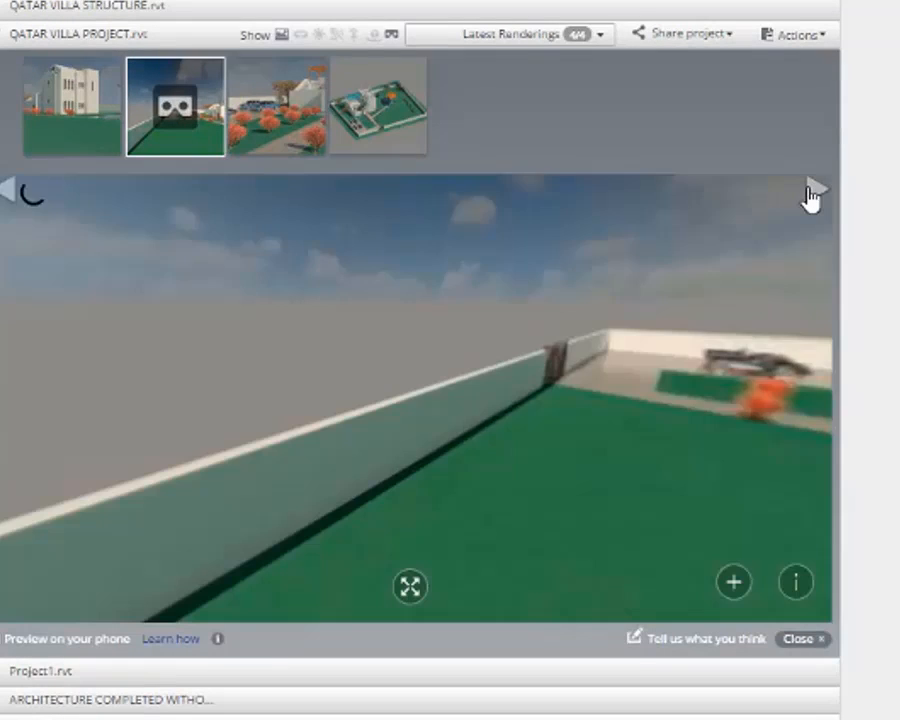
{"action": "left_click", "coordinate": [407, 590]}
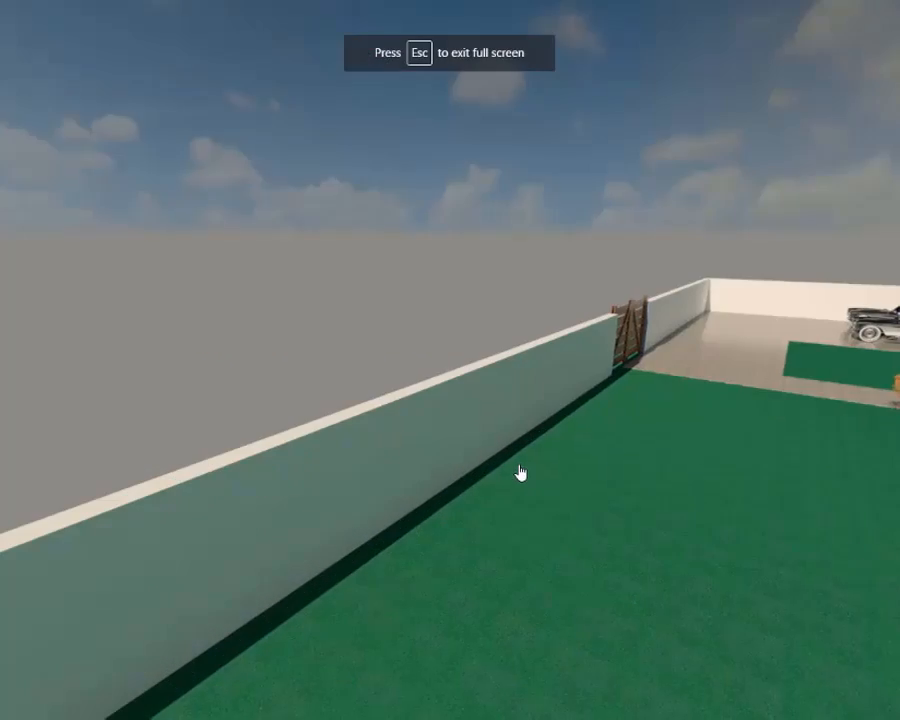
{"action": "left_click_drag", "start_coordinate": [685, 432], "coordinate": [293, 486]}
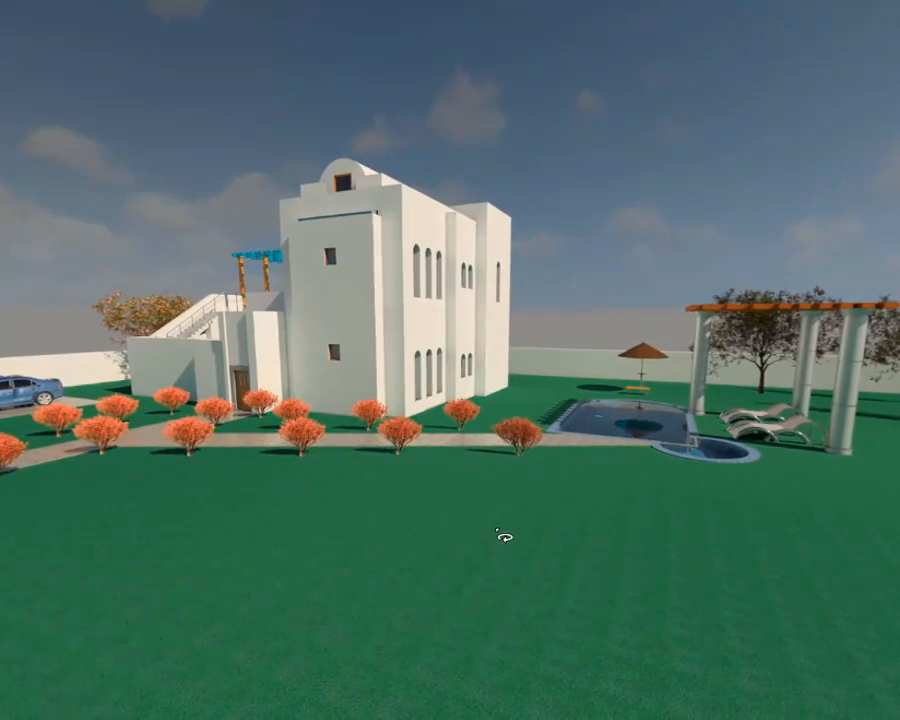
{"action": "left_click_drag", "start_coordinate": [503, 535], "coordinate": [348, 500]}
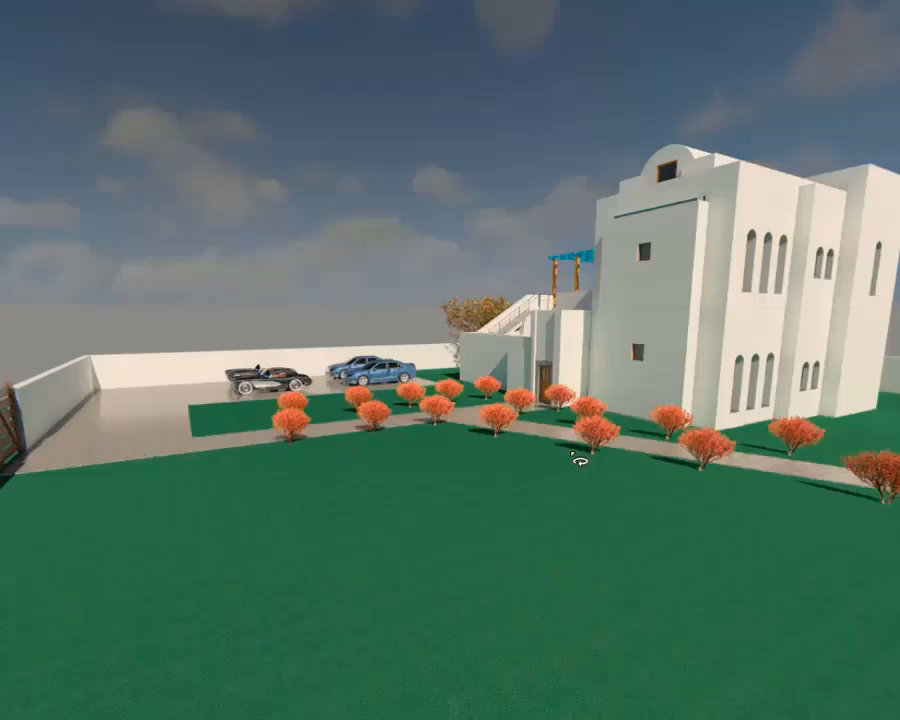
{"action": "left_click_drag", "start_coordinate": [581, 460], "coordinate": [548, 489]}
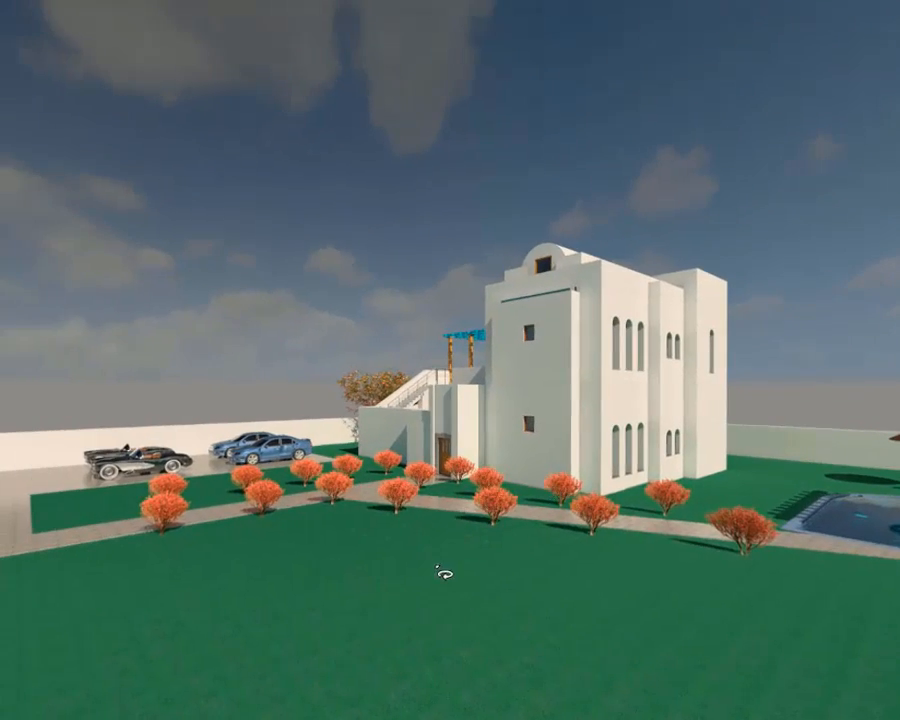
{"action": "left_click_drag", "start_coordinate": [443, 573], "coordinate": [524, 555]}
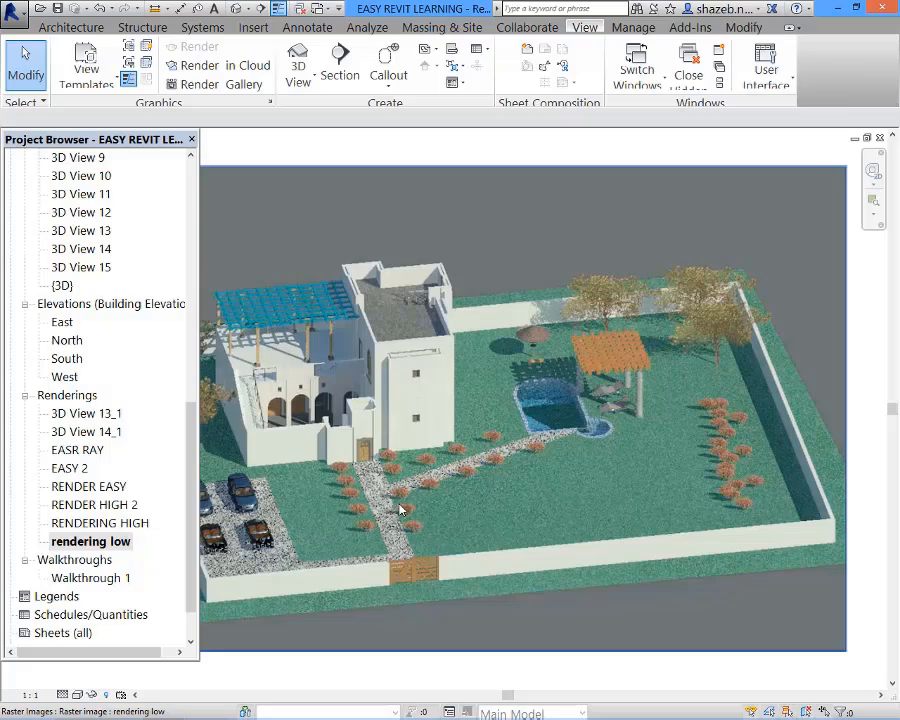
Switch to the RENDER folder on the desktop and open the ARCHITECTURE_COMPLETED_WITHOUT_FURNITURE rendering.
{"action": "left_click", "coordinate": [841, 9]}
{"action": "double_click", "coordinate": [618, 184]}
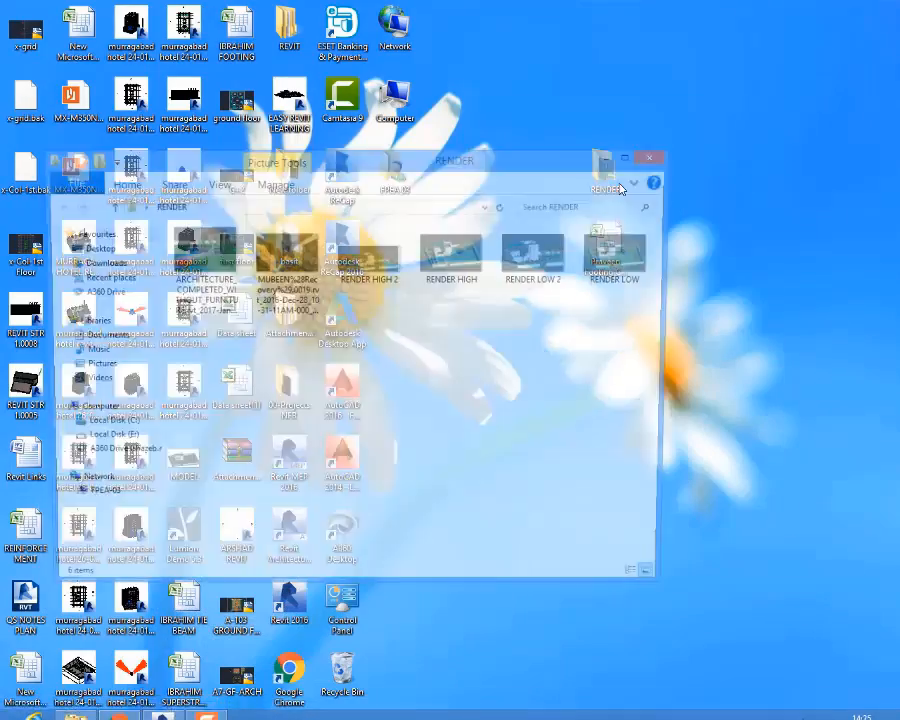
{"action": "double_click", "coordinate": [210, 267]}
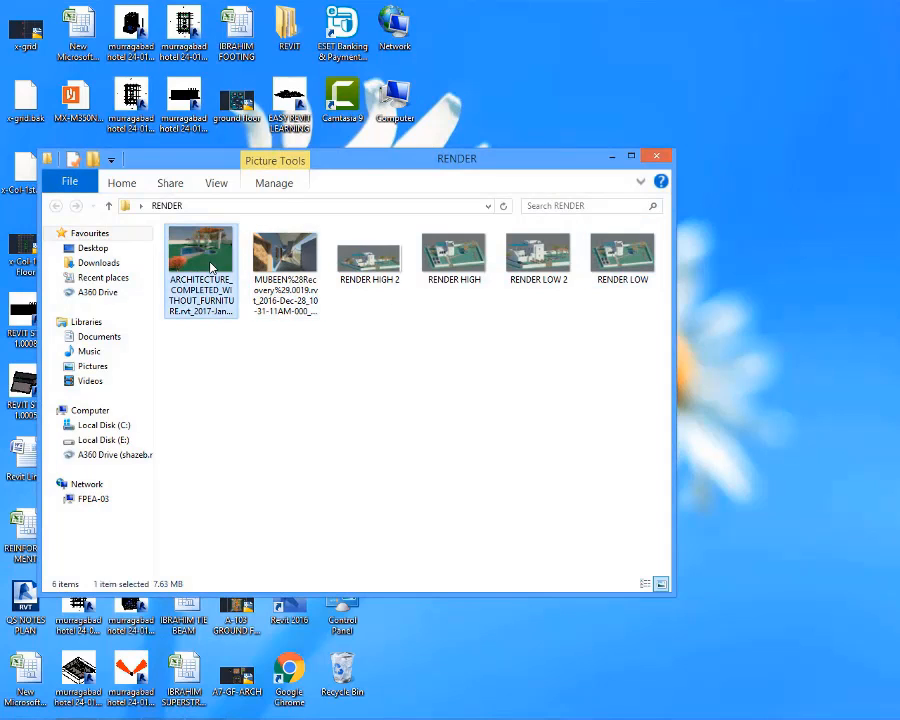